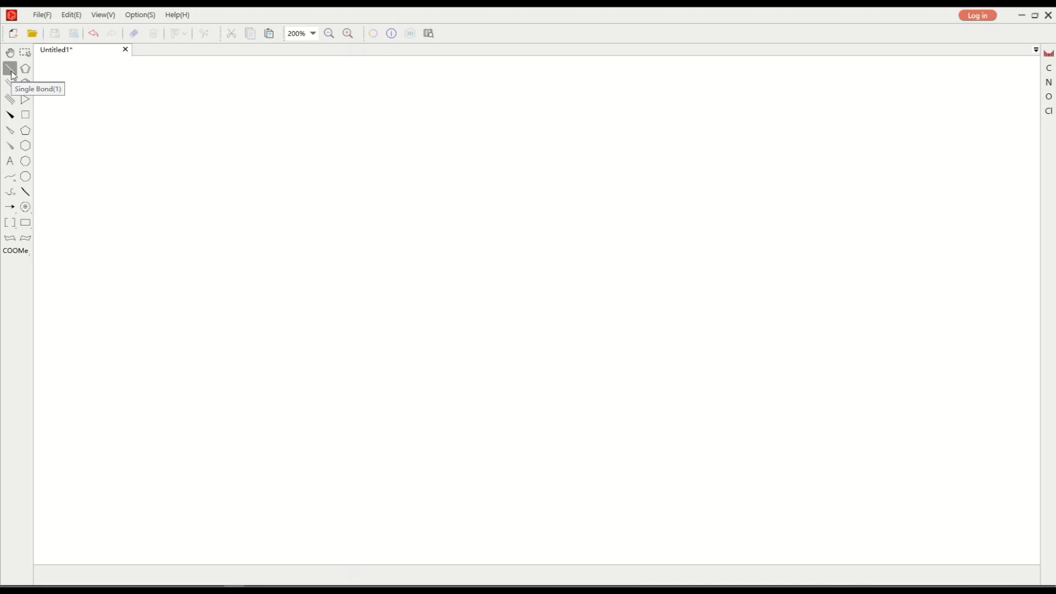
Draw a five-bond zigzag carbon chain with the single-bond tool.
{"action": "left_click", "coordinate": [202, 205]}
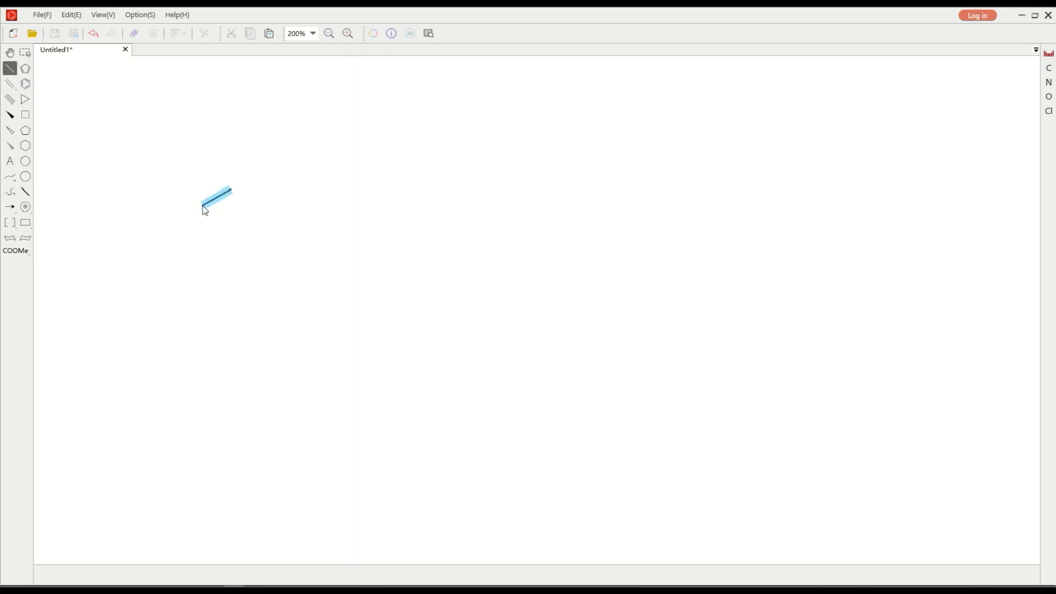
{"action": "left_click", "coordinate": [231, 193]}
{"action": "left_click", "coordinate": [260, 206]}
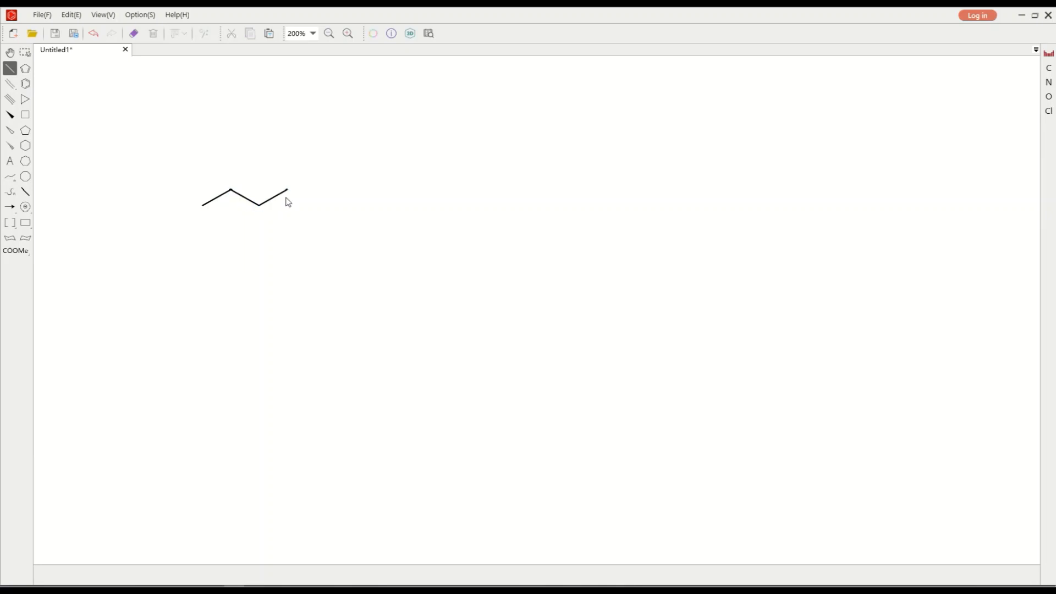
{"action": "left_click", "coordinate": [287, 191]}
{"action": "left_click", "coordinate": [315, 207]}
Add a centred double bond rising from the chain's second carbon.
{"action": "left_click", "coordinate": [11, 83]}
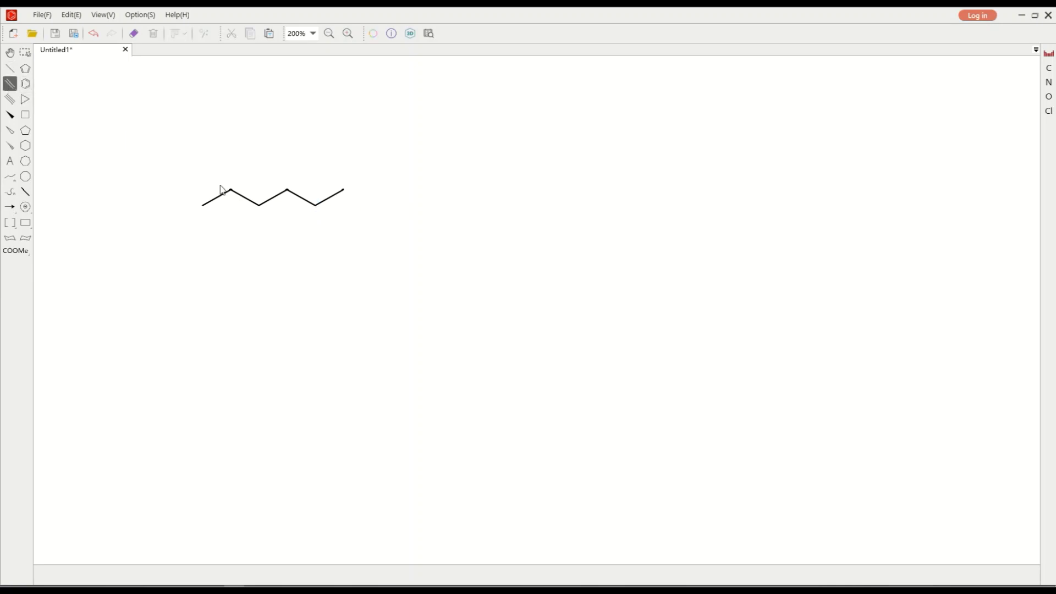
{"action": "left_click", "coordinate": [231, 192]}
{"action": "left_click", "coordinate": [233, 176]}
{"action": "left_click", "coordinate": [234, 178]}
Make the double-bond end a carbonyl oxygen and the third chain atom an ester oxygen.
{"action": "left_click", "coordinate": [1048, 97]}
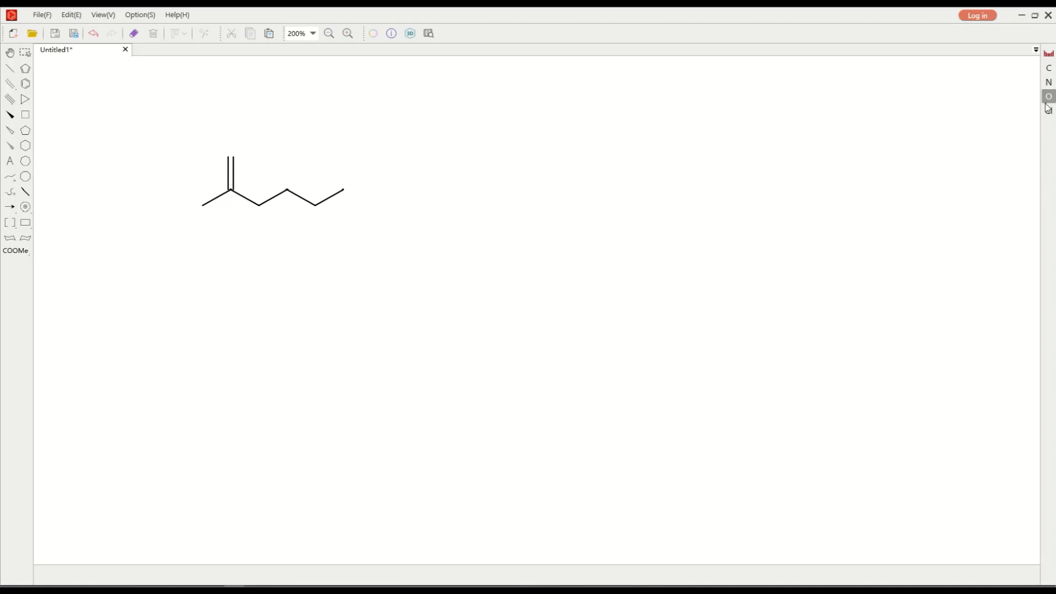
{"action": "left_click", "coordinate": [230, 158]}
{"action": "left_click", "coordinate": [260, 205]}
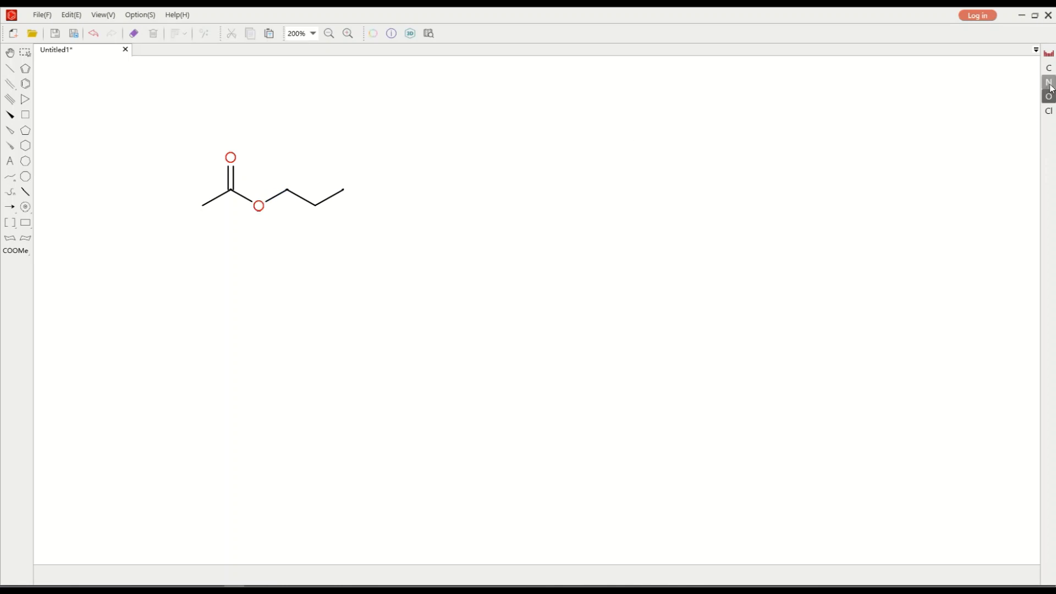
Turn the terminal carbon into nitrogen and give it methyl branches.
{"action": "left_click", "coordinate": [1049, 84]}
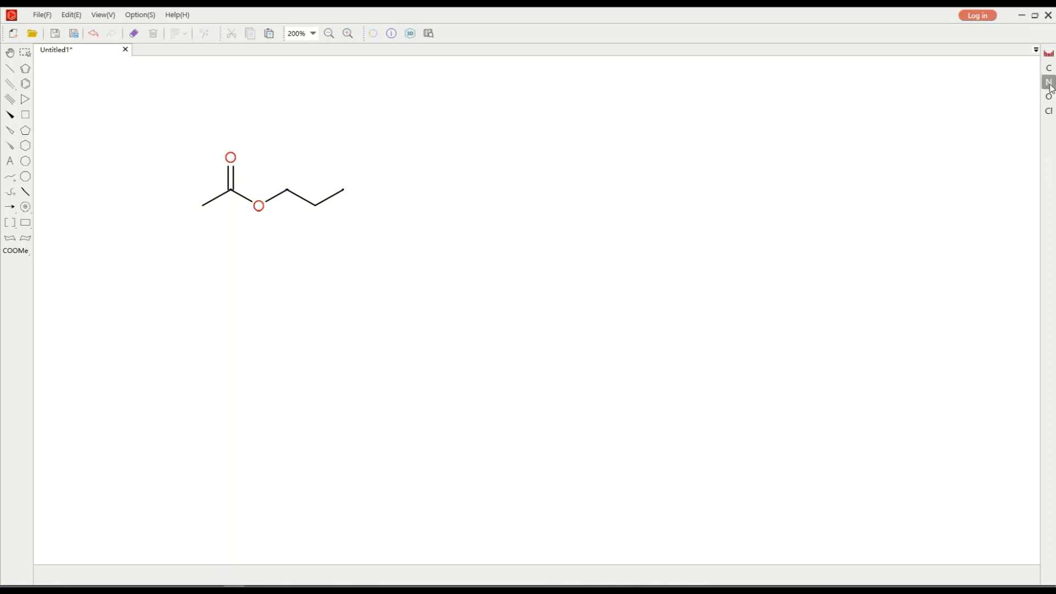
{"action": "left_click", "coordinate": [343, 189]}
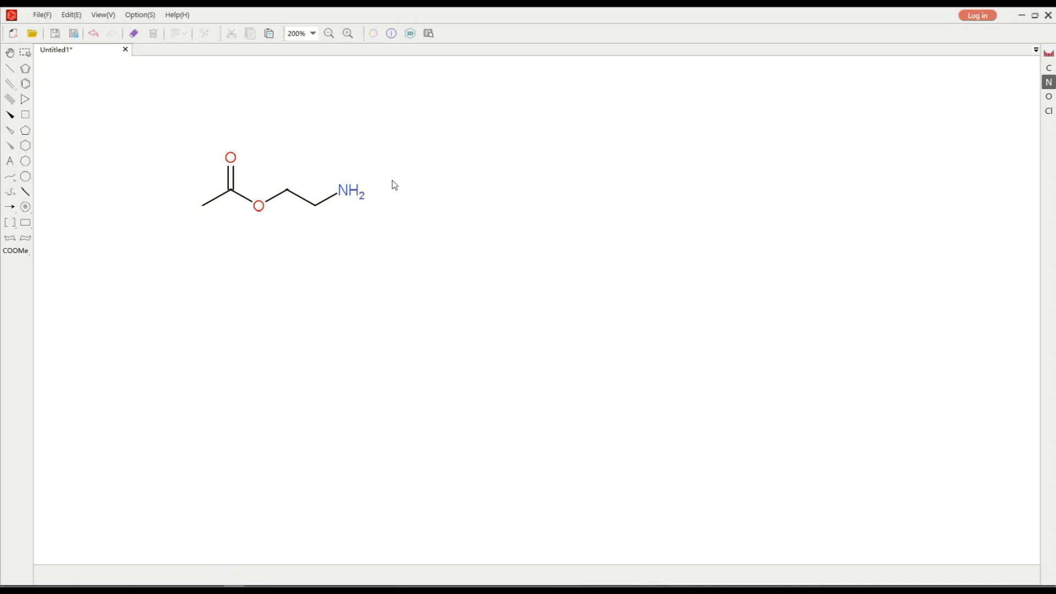
{"action": "left_click", "coordinate": [10, 68]}
{"action": "left_click", "coordinate": [343, 190]}
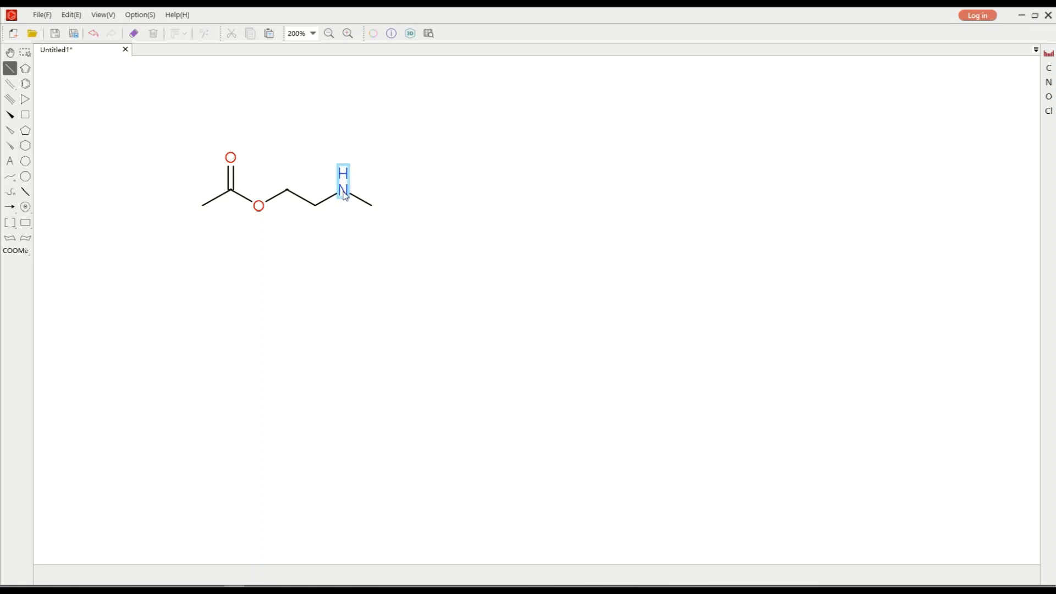
{"action": "left_click", "coordinate": [343, 190]}
Put a trial positive charge on the nitrogen, undo it, and open the Edit menu.
{"action": "left_click", "coordinate": [25, 207]}
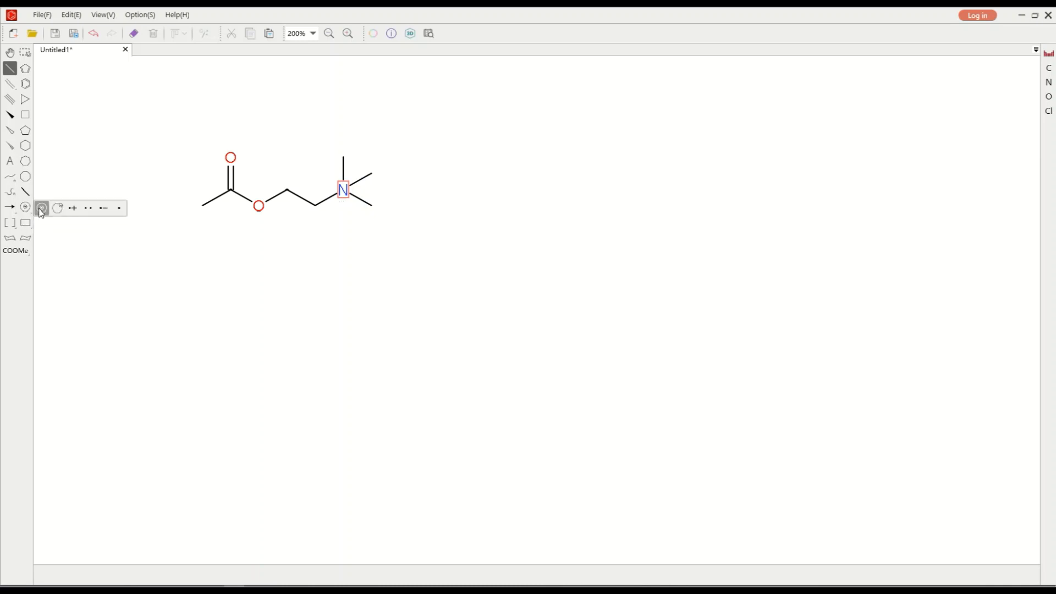
{"action": "left_click", "coordinate": [38, 207]}
{"action": "left_click", "coordinate": [343, 191]}
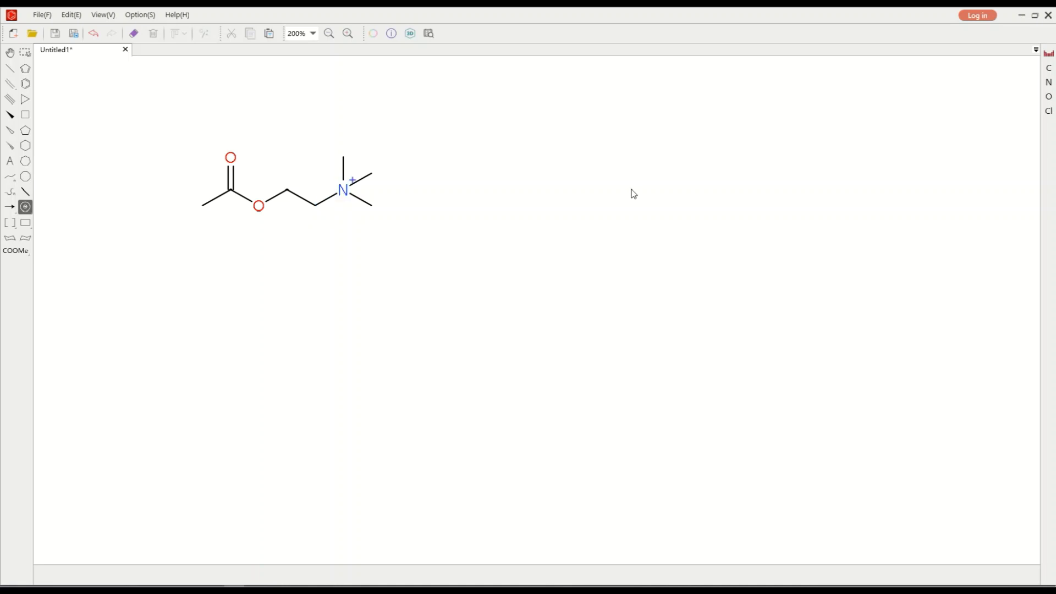
{"action": "left_click", "coordinate": [94, 37]}
{"action": "left_click", "coordinate": [104, 15]}
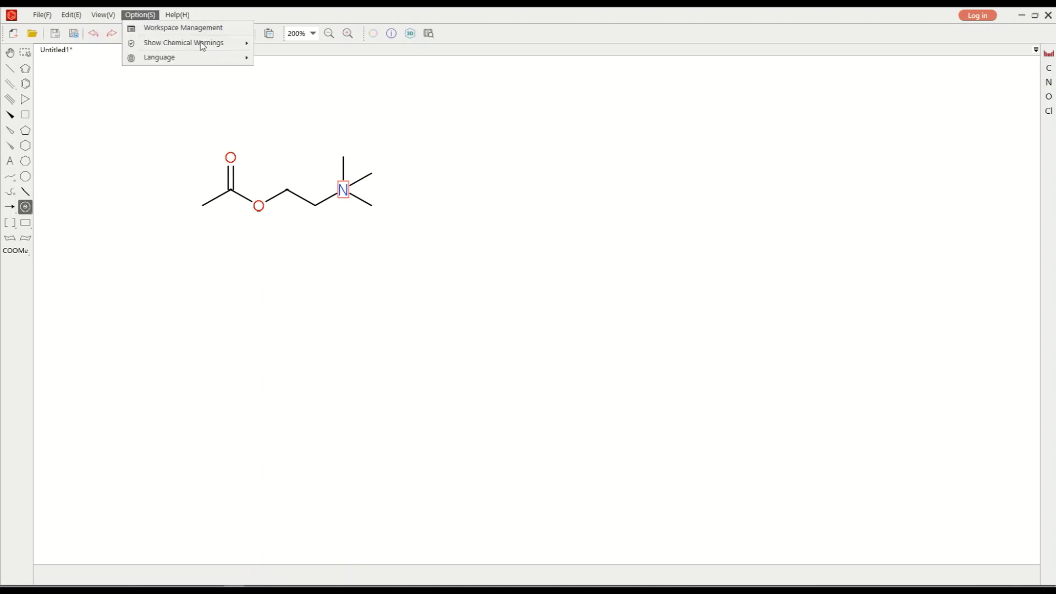
{"action": "mouse_move", "coordinate": [183, 43]}
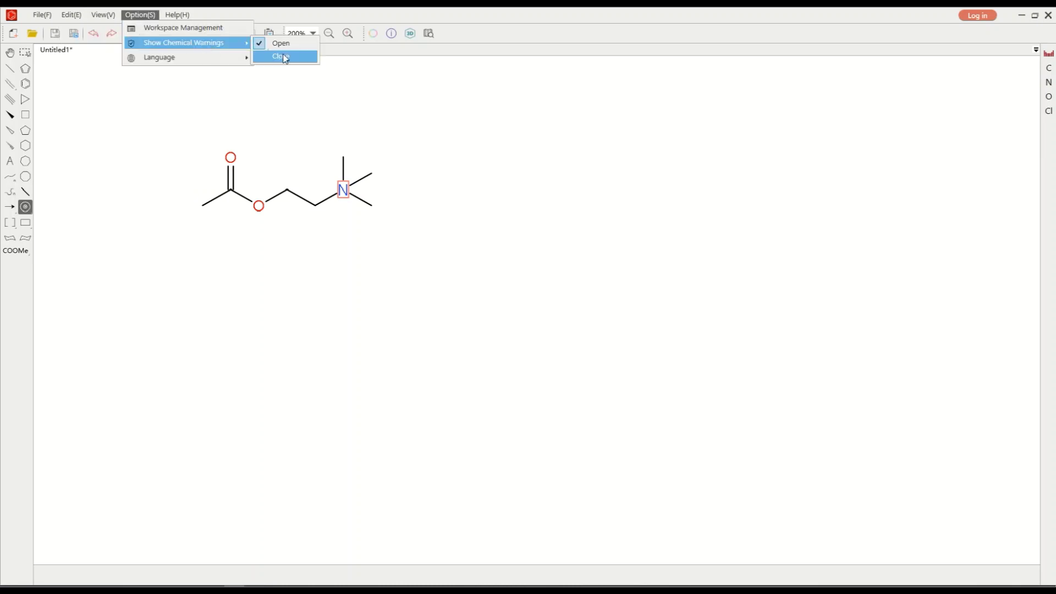
Close Show Chemical Warnings and add a positive charge (+) to the nitrogen.
{"action": "left_click", "coordinate": [283, 55]}
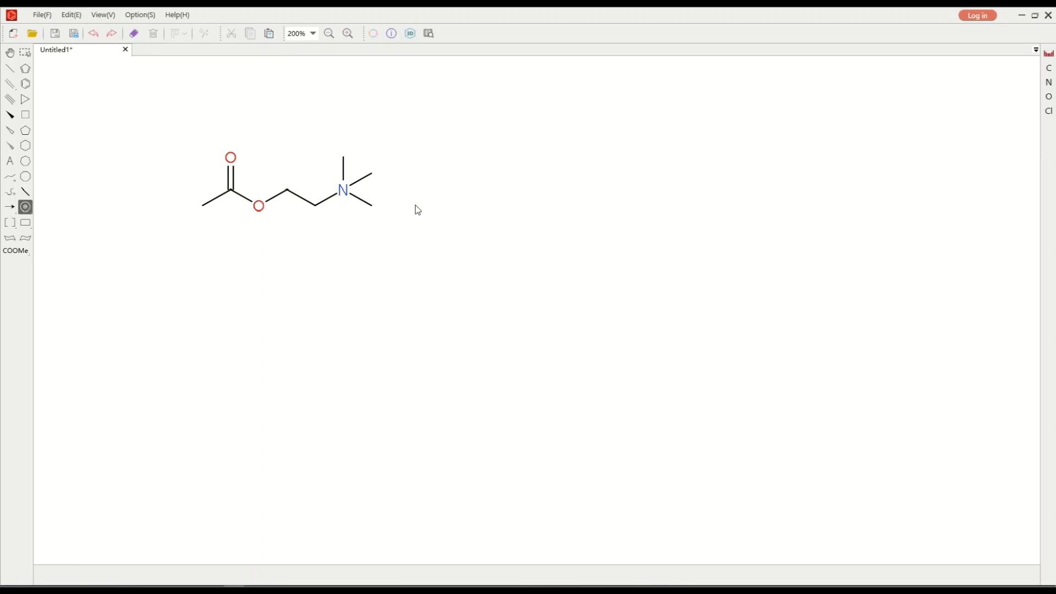
{"action": "left_click", "coordinate": [25, 209]}
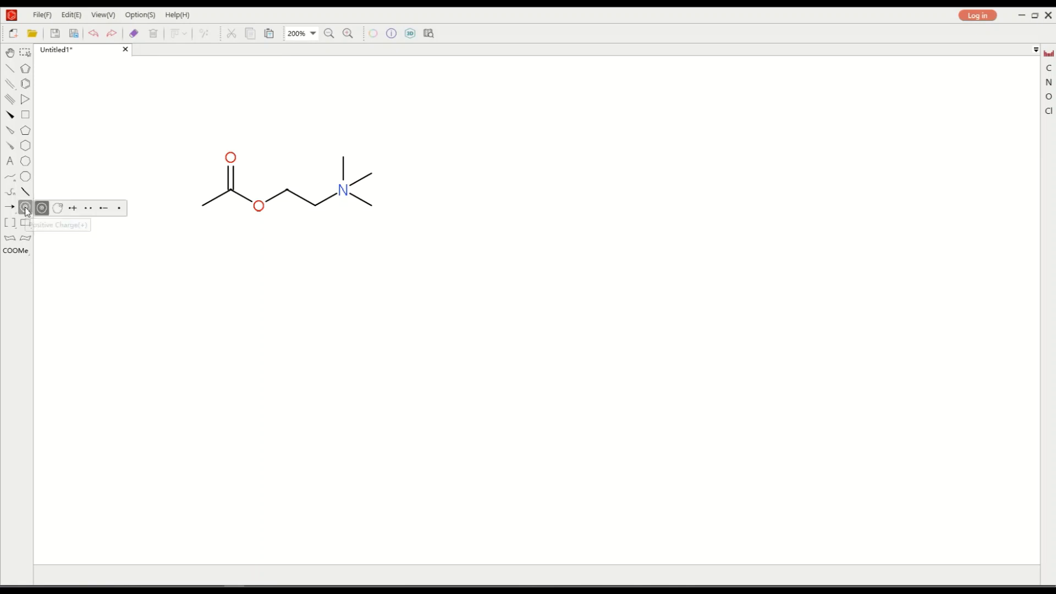
{"action": "left_click", "coordinate": [343, 190]}
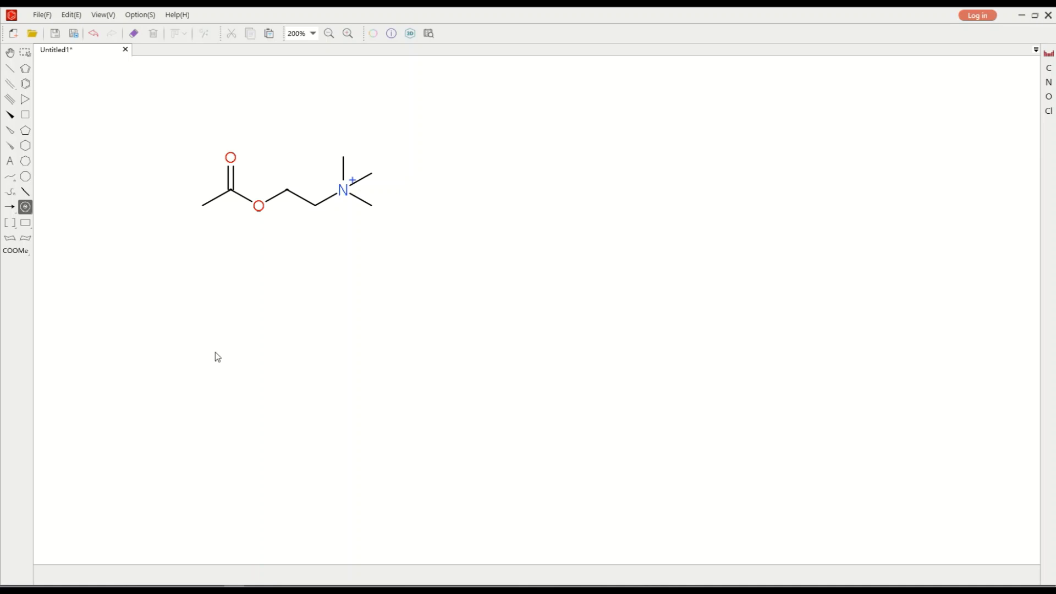
Draw a six-carbon chain below with a double bond, then add carbonyl and ester oxygens.
{"action": "left_click", "coordinate": [10, 177]}
{"action": "mouse_move", "coordinate": [203, 311]}
{"action": "left_mouse_down"}
{"action": "mouse_move", "coordinate": [372, 305]}
{"action": "mouse_move", "coordinate": [382, 316]}
{"action": "left_mouse_up"}
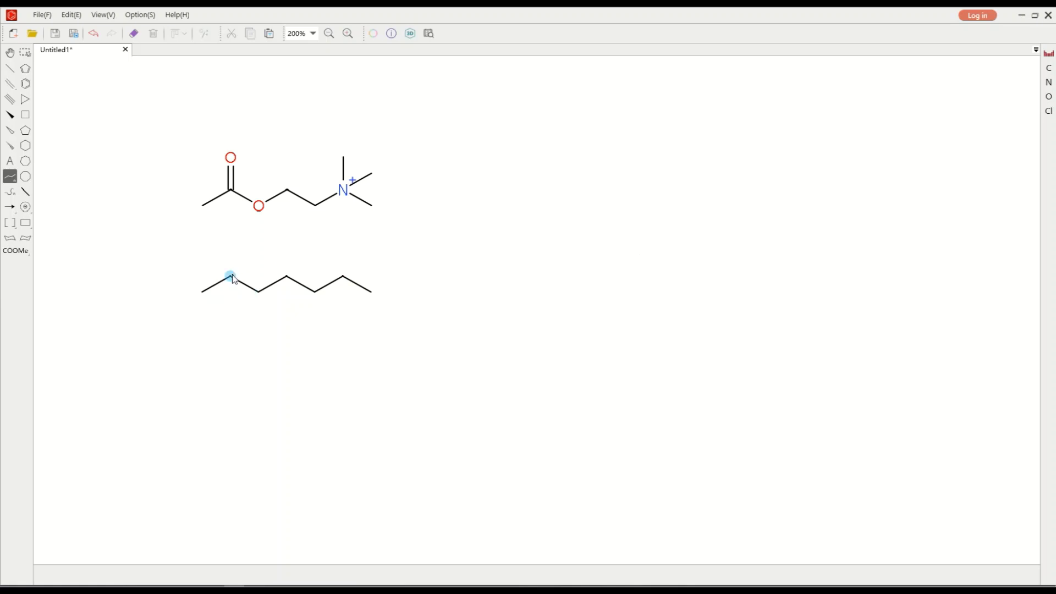
{"action": "key", "text": "2"}
{"action": "left_click", "coordinate": [231, 276]}
{"action": "key", "text": "o"}
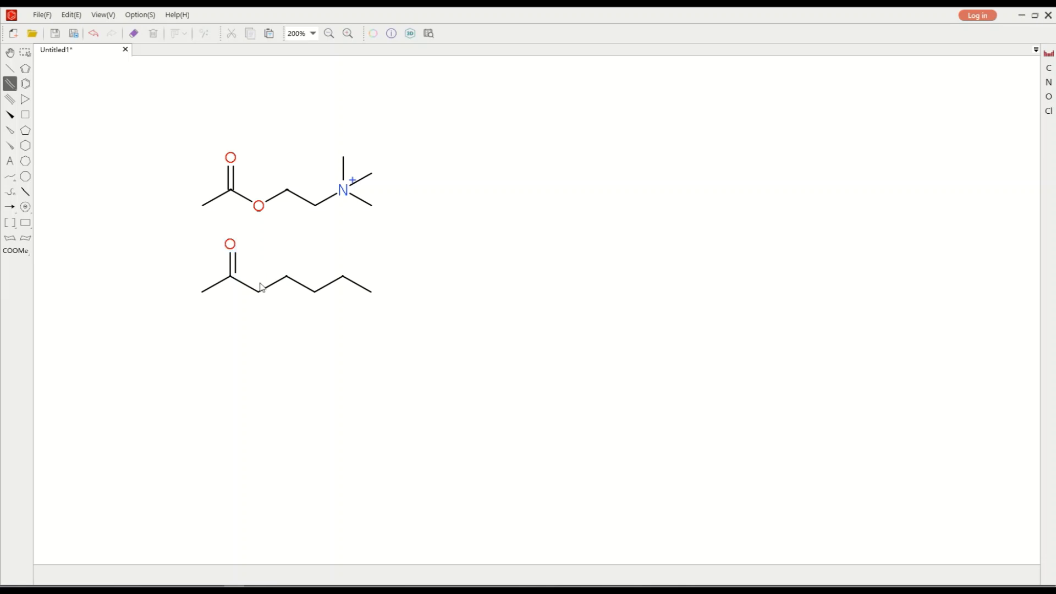
{"action": "key", "text": "o"}
Turn the lower chain atom into nitrogen and add two more methyls to it.
{"action": "key", "text": "n"}
{"action": "key", "text": "1"}
{"action": "left_click", "coordinate": [342, 278]}
{"action": "left_click", "coordinate": [342, 278]}
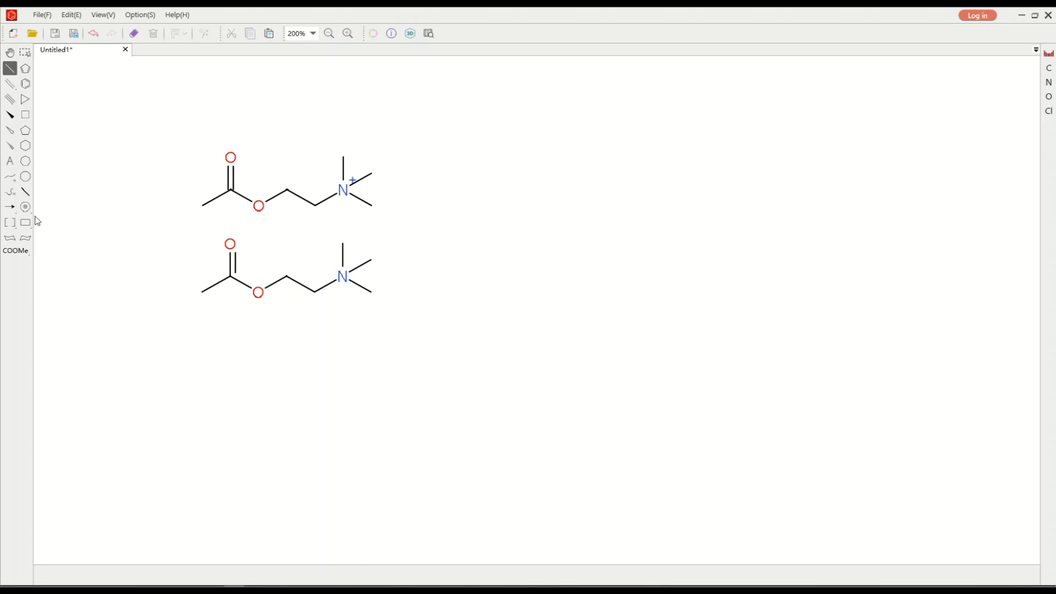
Give the lower nitrogen a positive charge.
{"action": "left_click", "coordinate": [26, 207]}
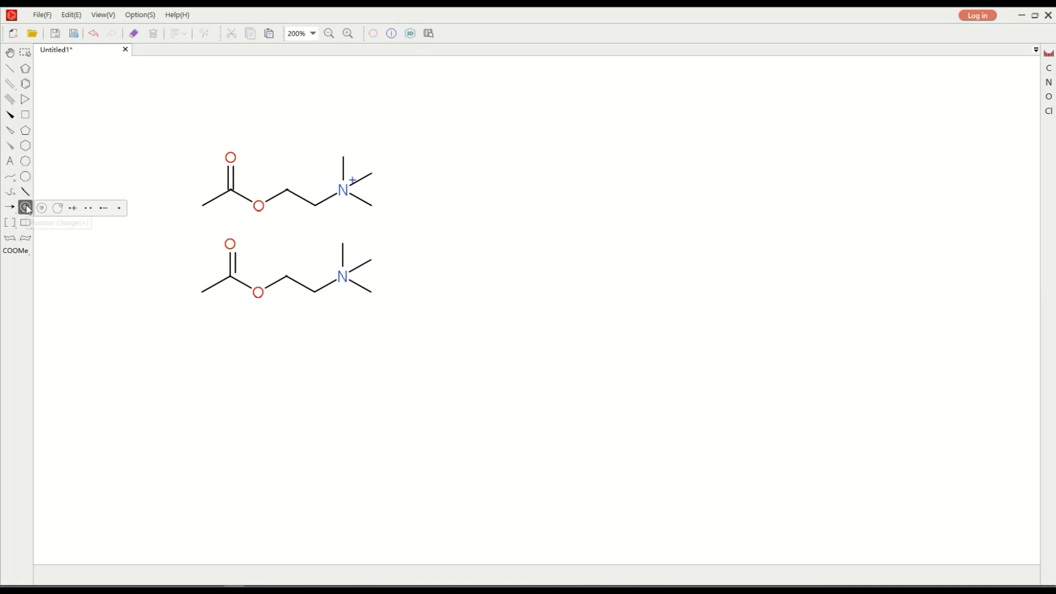
{"action": "left_click", "coordinate": [26, 207]}
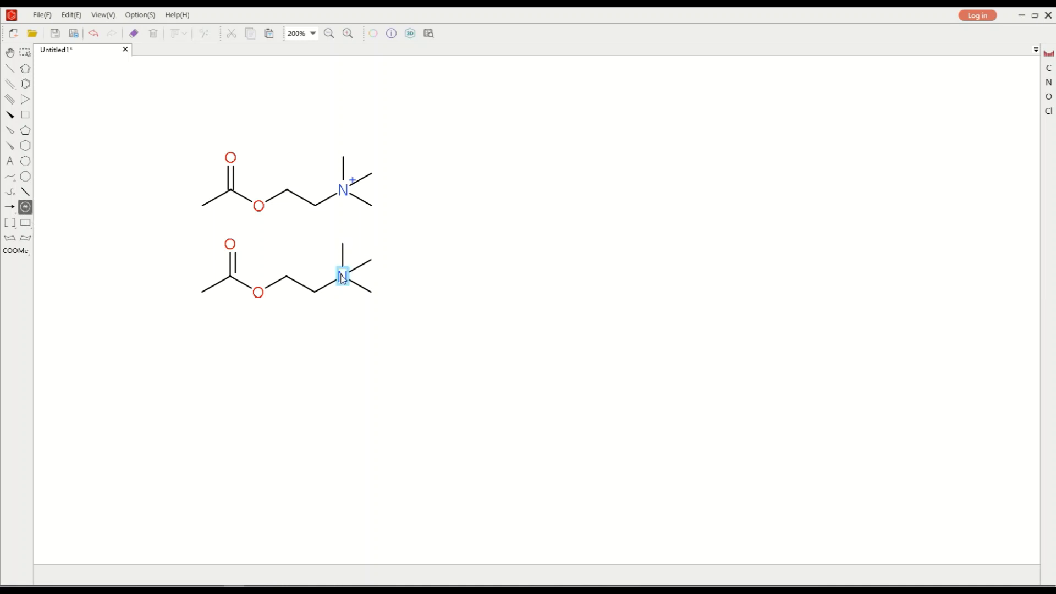
{"action": "left_click", "coordinate": [342, 277]}
Select the lower molecule and copy it as its IUPAC name.
{"action": "left_click", "coordinate": [25, 52]}
{"action": "left_click_drag", "start_coordinate": [184, 226], "coordinate": [419, 344]}
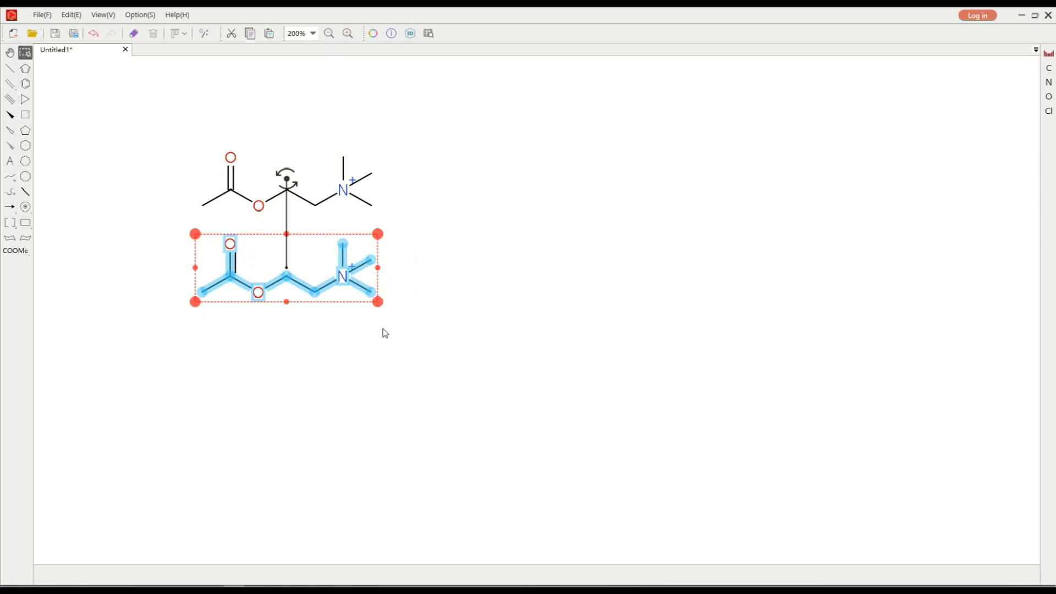
{"action": "right_click", "coordinate": [320, 270]}
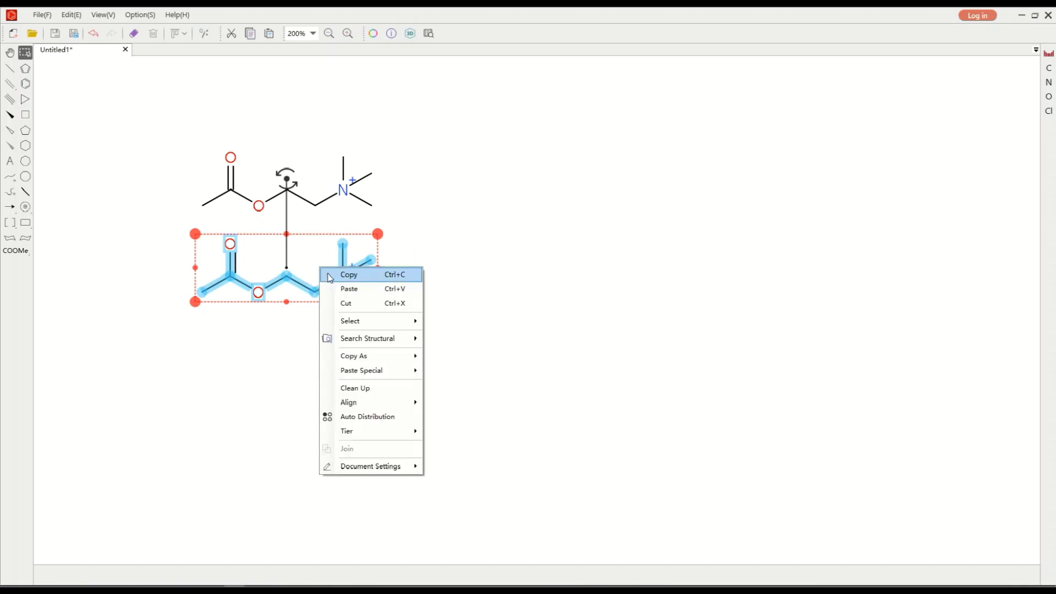
{"action": "mouse_move", "coordinate": [355, 356]}
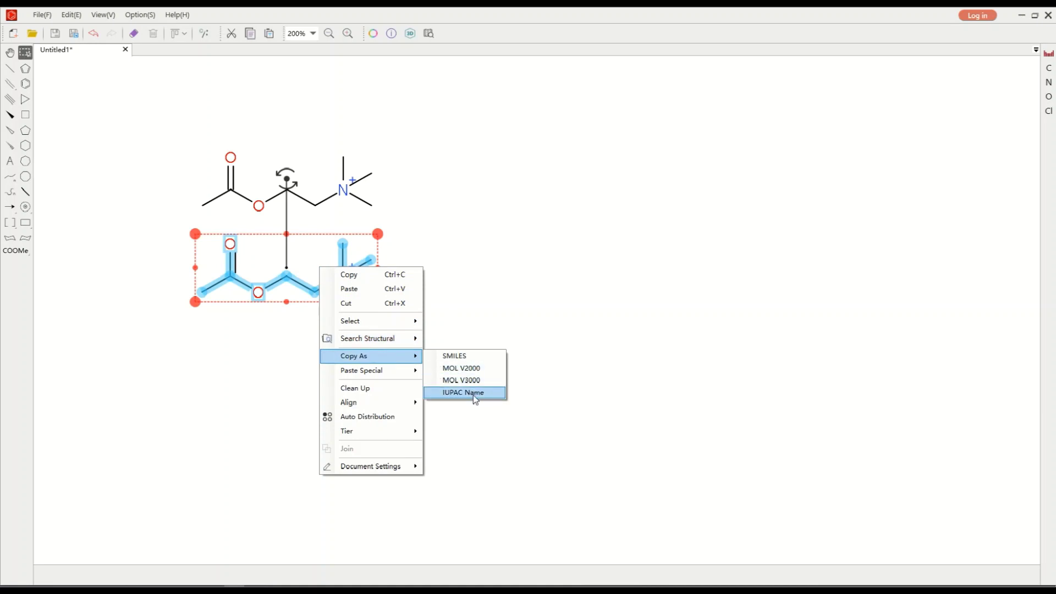
{"action": "left_click", "coordinate": [472, 397]}
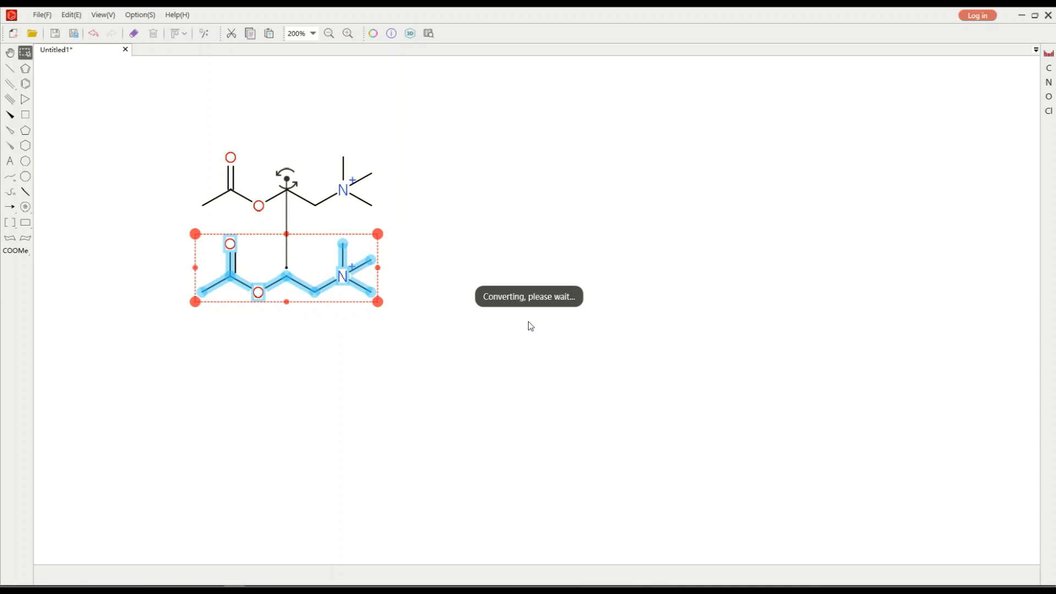
Paste the name as a text label and move it beneath the lower molecule.
{"action": "right_click", "coordinate": [265, 362]}
{"action": "left_click", "coordinate": [297, 382]}
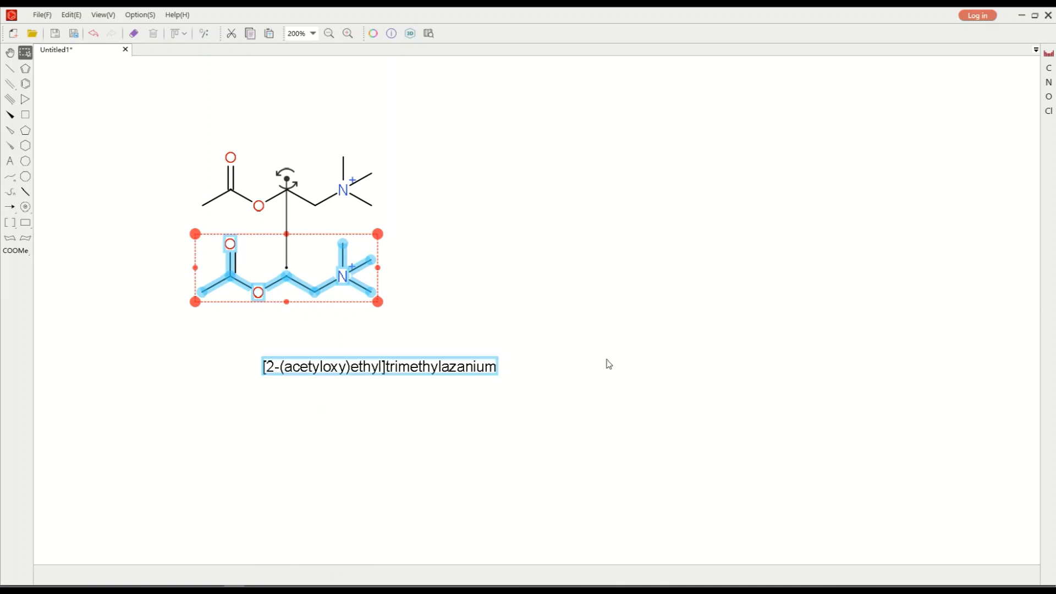
{"action": "left_click_drag", "start_coordinate": [452, 365], "coordinate": [376, 354]}
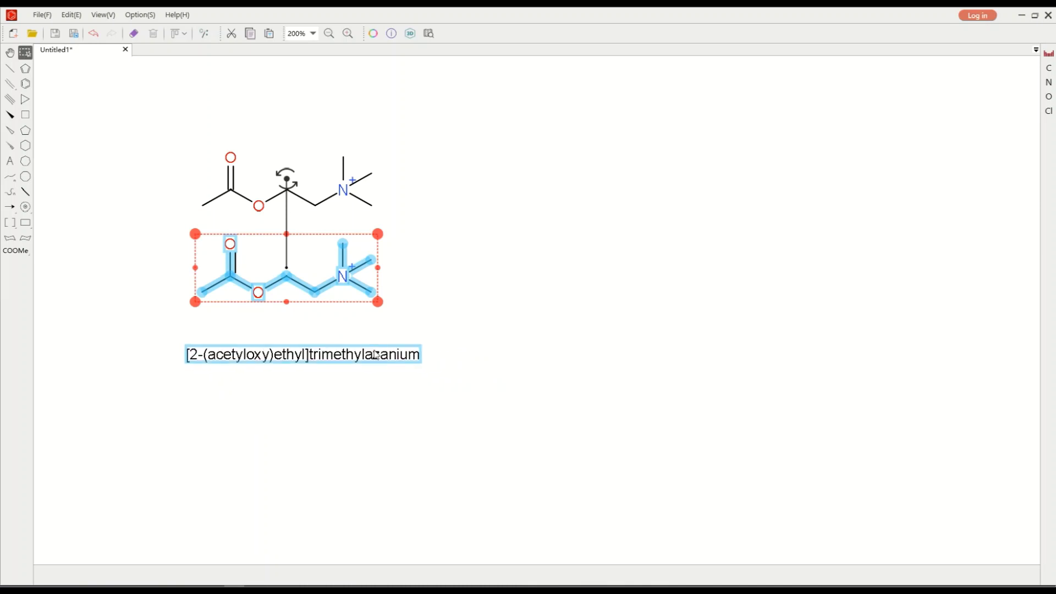
{"action": "left_click", "coordinate": [561, 340]}
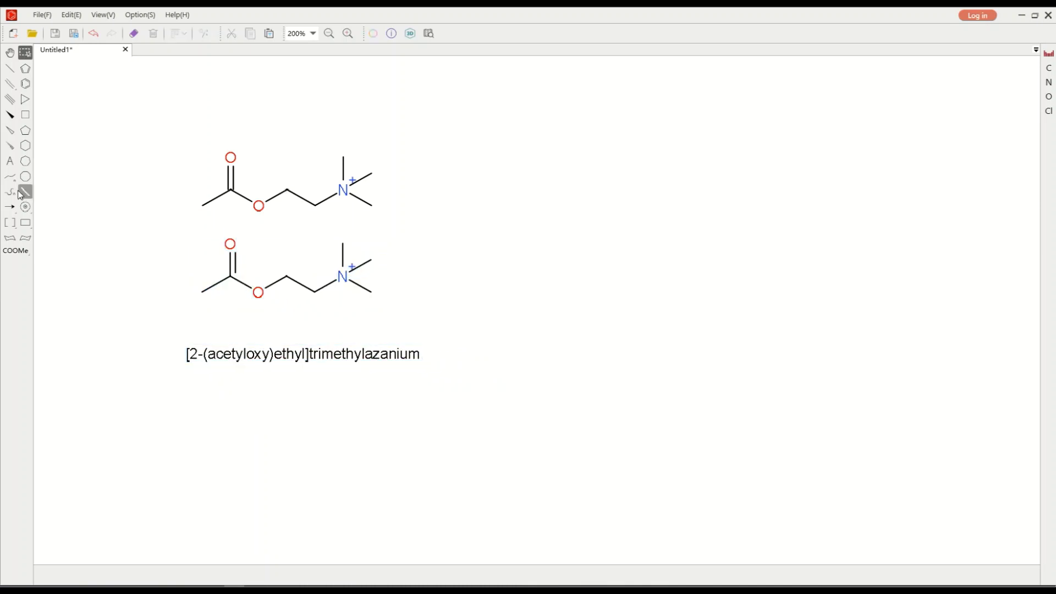
Copy the name label's text and paste it to the right as an IUPAC-name structure.
{"action": "left_click", "coordinate": [10, 161]}
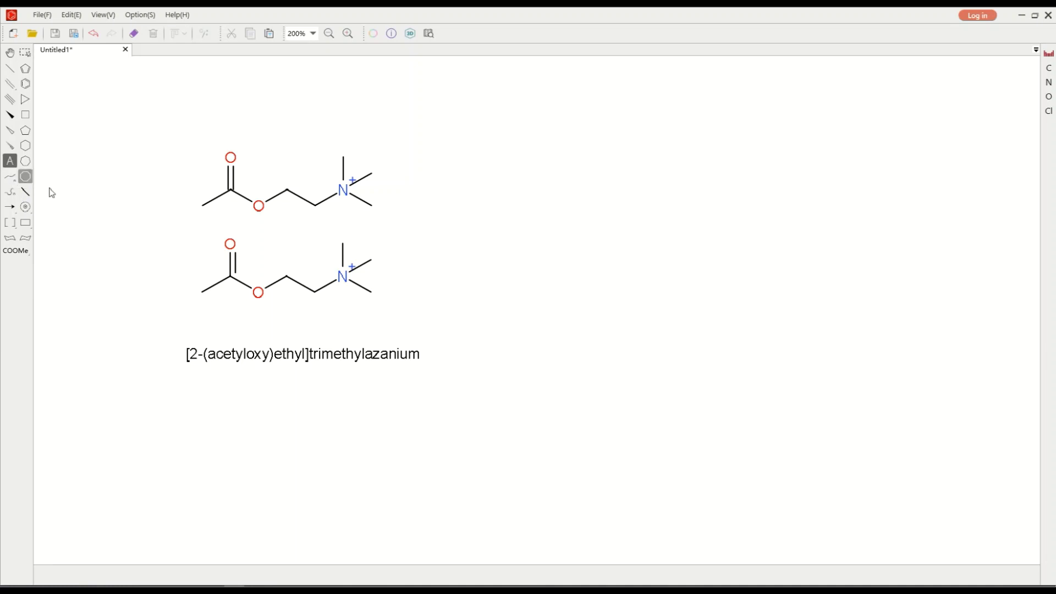
{"action": "left_click", "coordinate": [324, 359]}
{"action": "left_click_drag", "start_coordinate": [343, 336], "coordinate": [128, 323]}
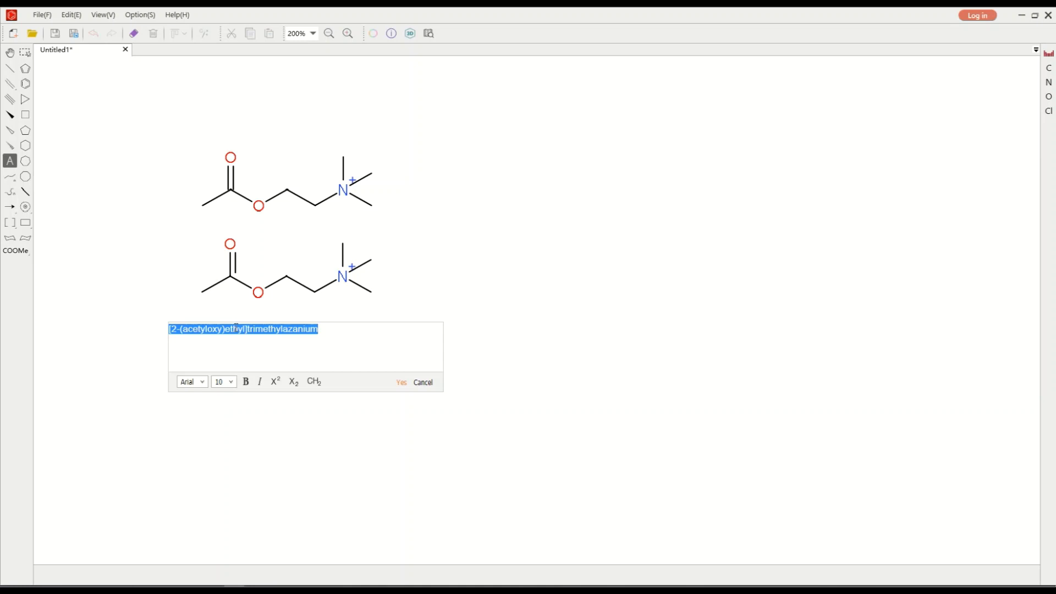
{"action": "left_click", "coordinate": [403, 383]}
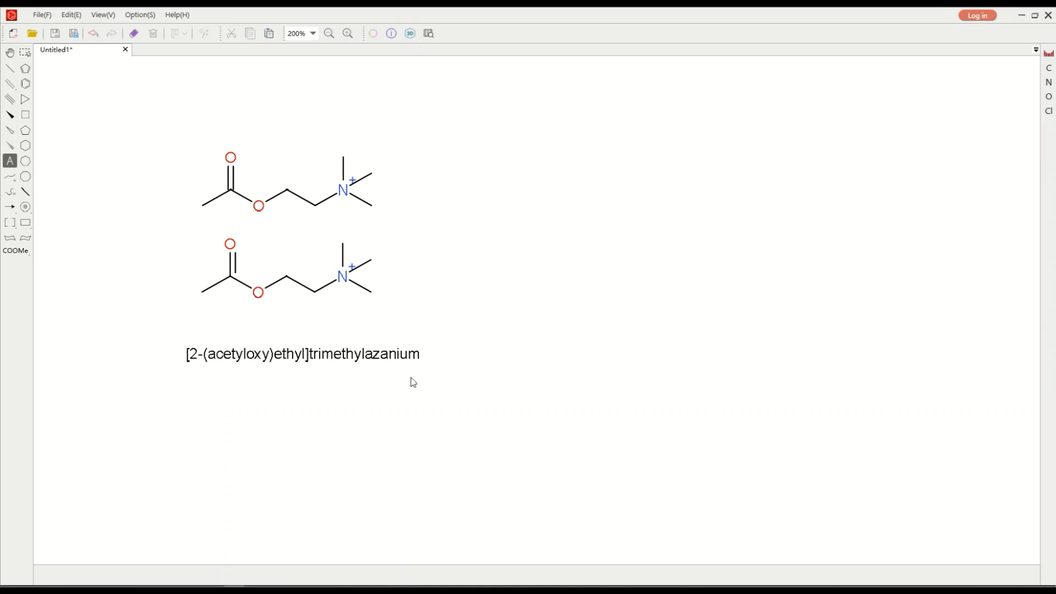
{"action": "right_click", "coordinate": [610, 226]}
{"action": "mouse_move", "coordinate": [657, 325]}
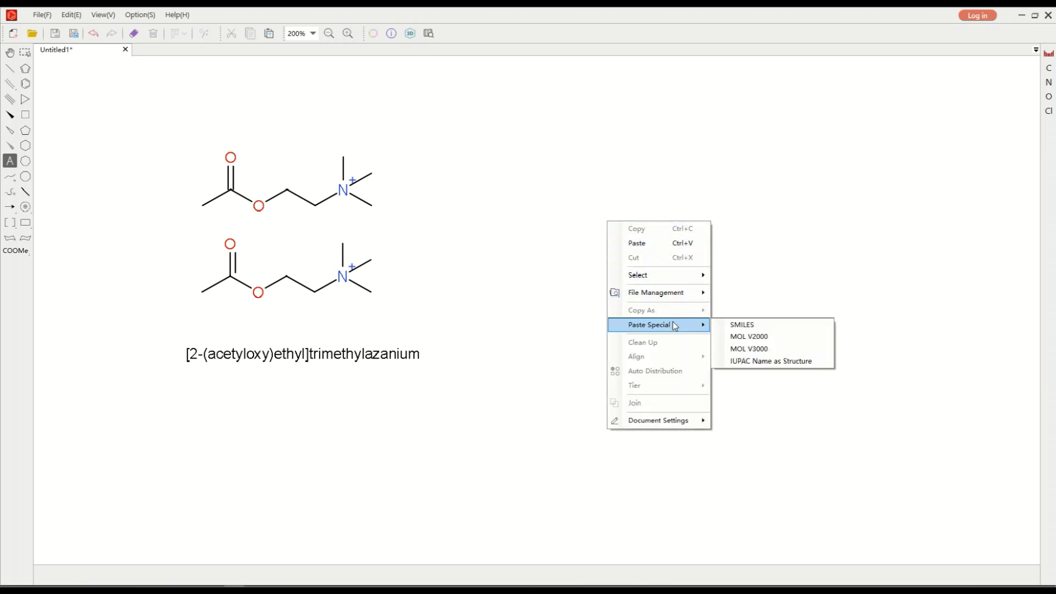
{"action": "left_click", "coordinate": [764, 363]}
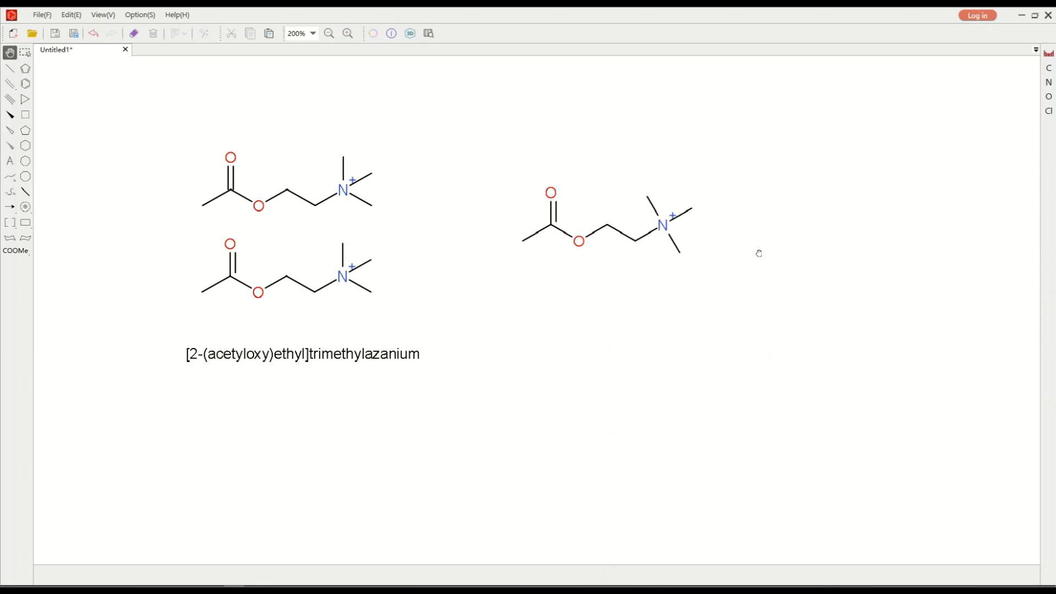
Select the top and lower acetylcholine structures in turn and apply Clean Up.
{"action": "left_click", "coordinate": [25, 53]}
{"action": "left_click_drag", "start_coordinate": [140, 134], "coordinate": [396, 221]}
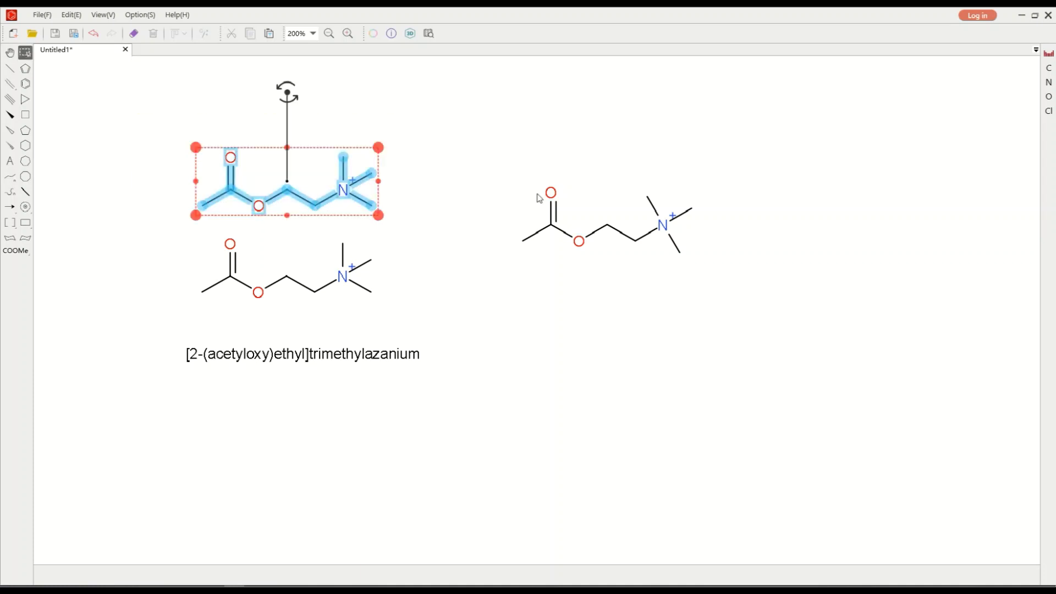
{"action": "left_click", "coordinate": [204, 34]}
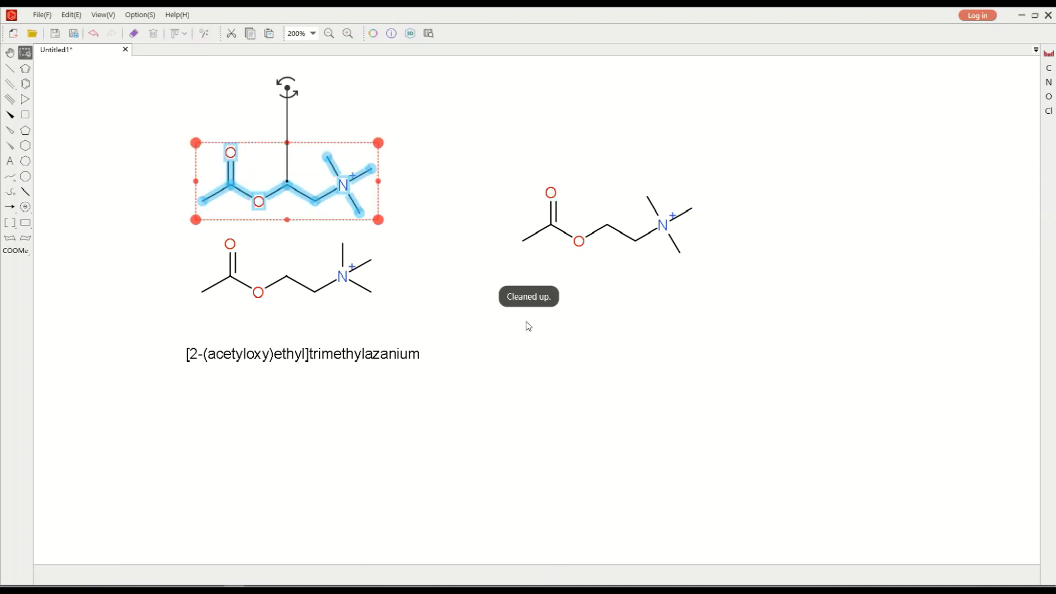
{"action": "left_click_drag", "start_coordinate": [199, 239], "coordinate": [403, 322]}
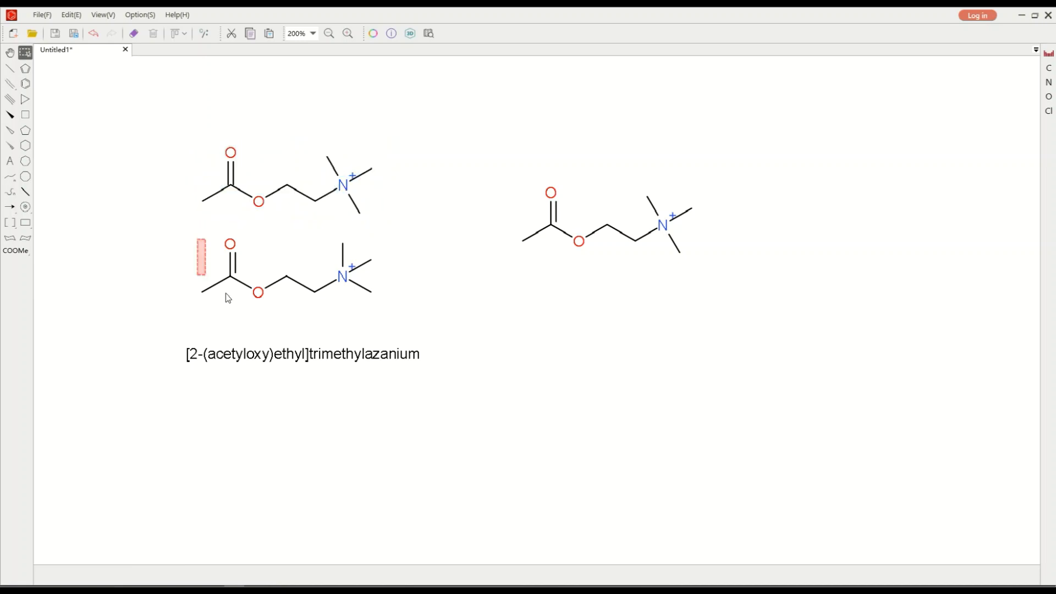
{"action": "left_click", "coordinate": [206, 36]}
{"action": "left_click", "coordinate": [655, 393]}
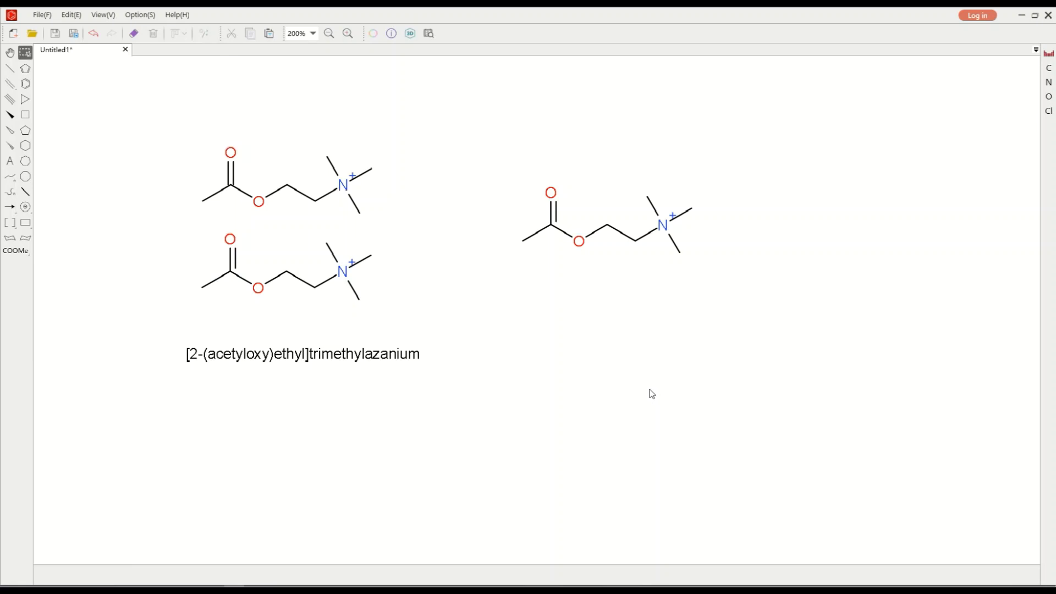
Select the right-hand acetylcholine and run Search Structural > KingDrawPedia on it.
{"action": "left_click", "coordinate": [26, 53]}
{"action": "left_click_drag", "start_coordinate": [496, 166], "coordinate": [746, 289]}
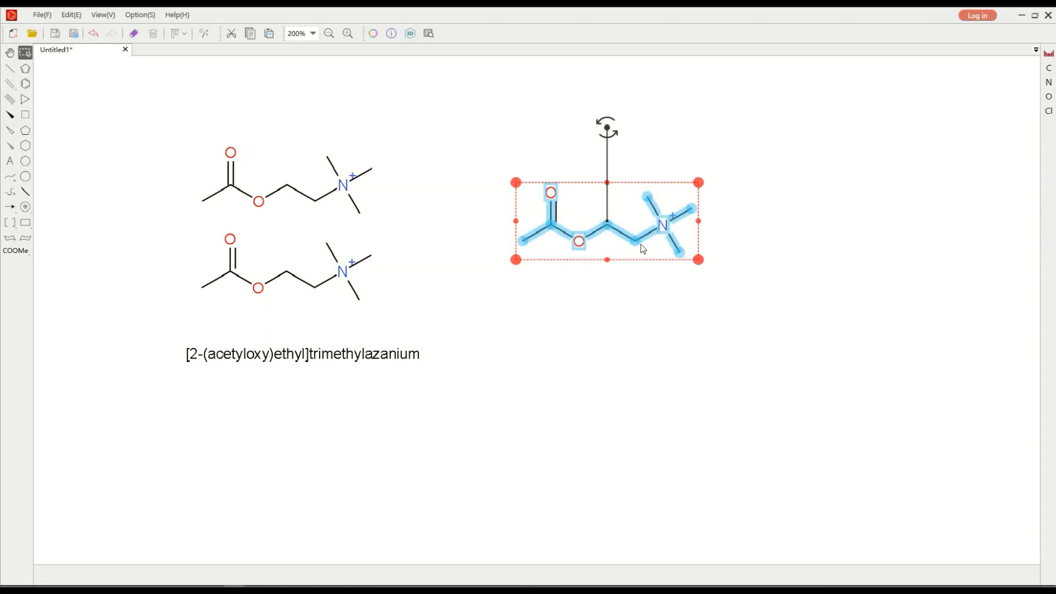
{"action": "right_click", "coordinate": [637, 226]}
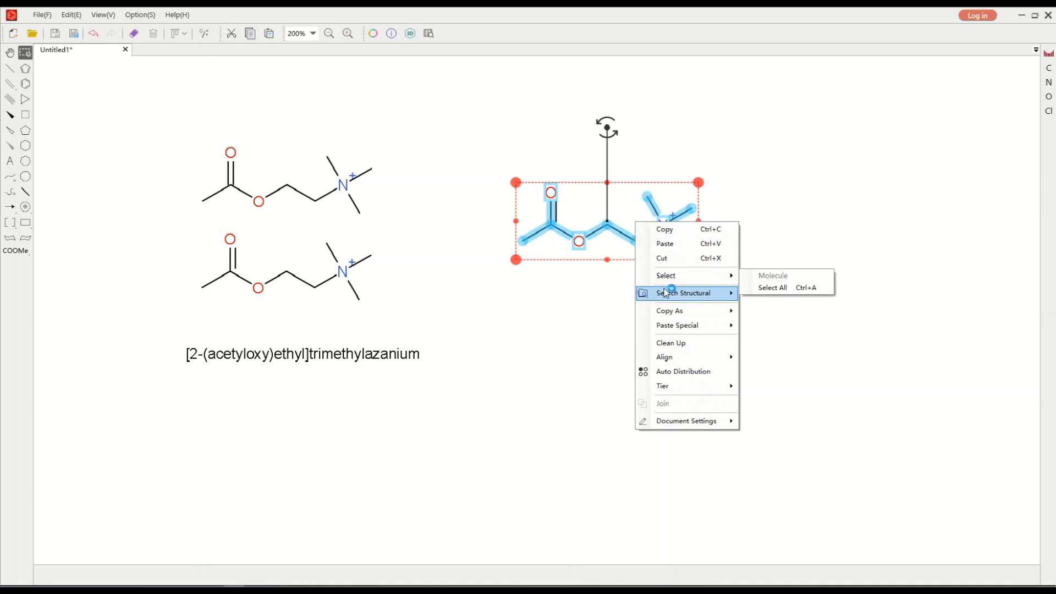
{"action": "mouse_move", "coordinate": [684, 293]}
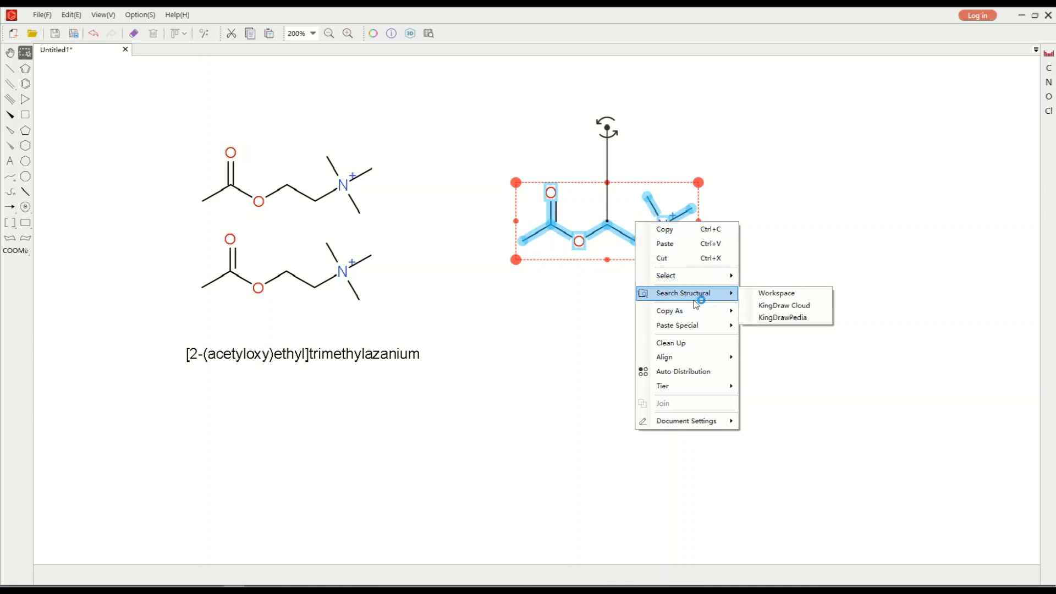
{"action": "left_click", "coordinate": [821, 324]}
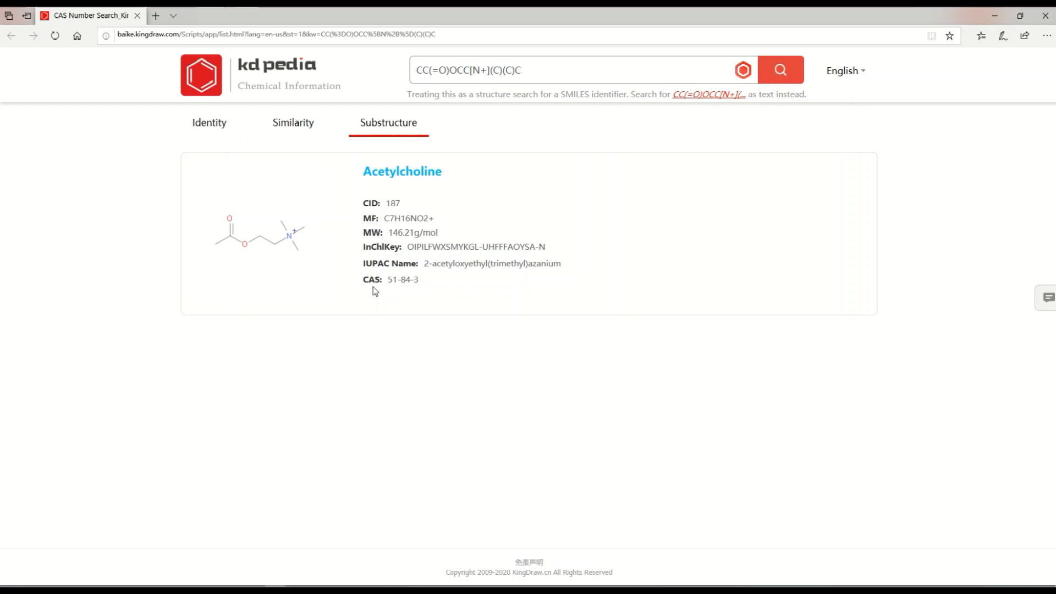
Open Acetylcholine's KingDrawPedia detail page and review its suppliers, other manufacturers and compound properties.
{"action": "middle_click", "coordinate": [409, 178]}
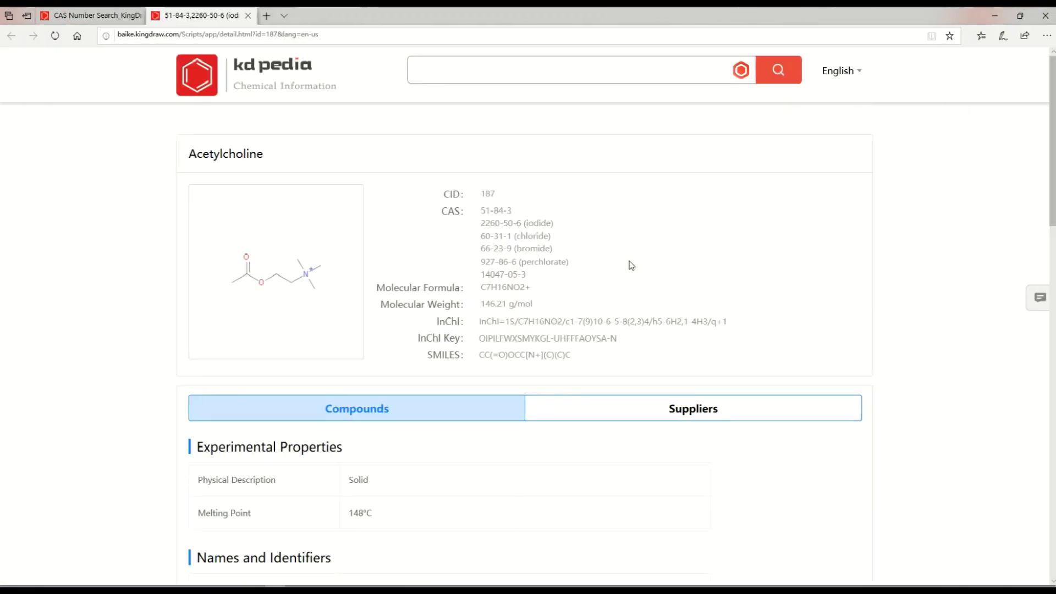
{"action": "scroll", "coordinate": [525, 298], "scroll_direction": "down", "scroll_amount": 1}
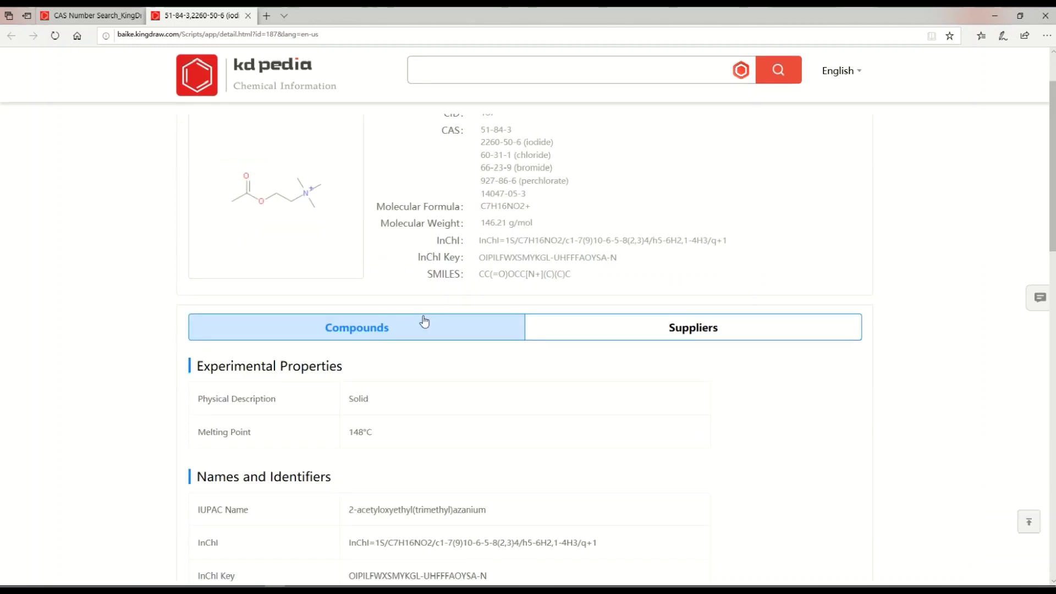
{"action": "scroll", "coordinate": [419, 316], "scroll_direction": "down", "scroll_amount": 2}
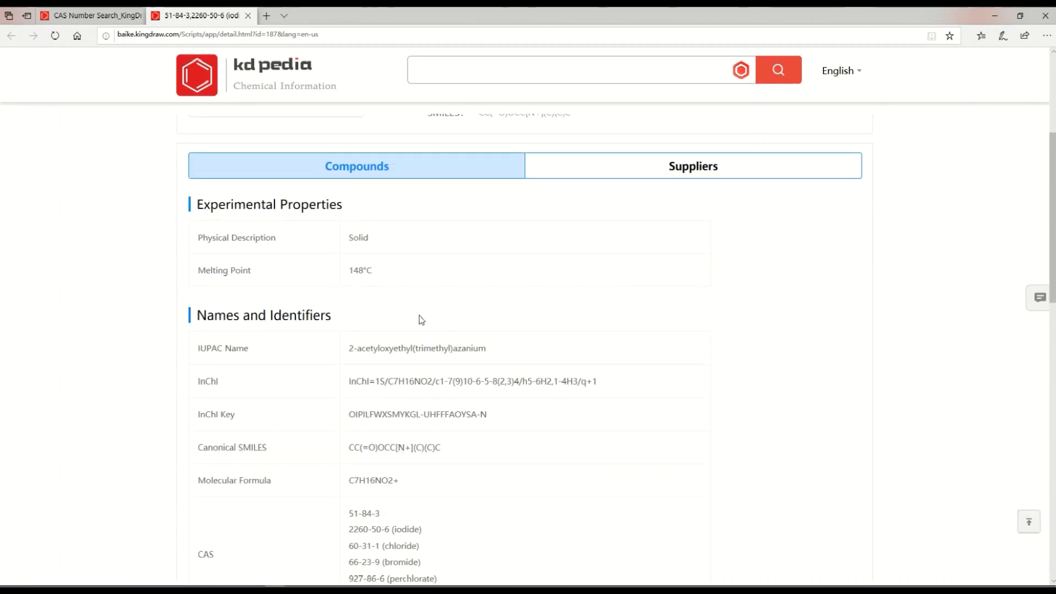
{"action": "scroll", "coordinate": [419, 320], "scroll_direction": "down", "scroll_amount": 1}
{"action": "scroll", "coordinate": [419, 320], "scroll_direction": "down", "scroll_amount": 2}
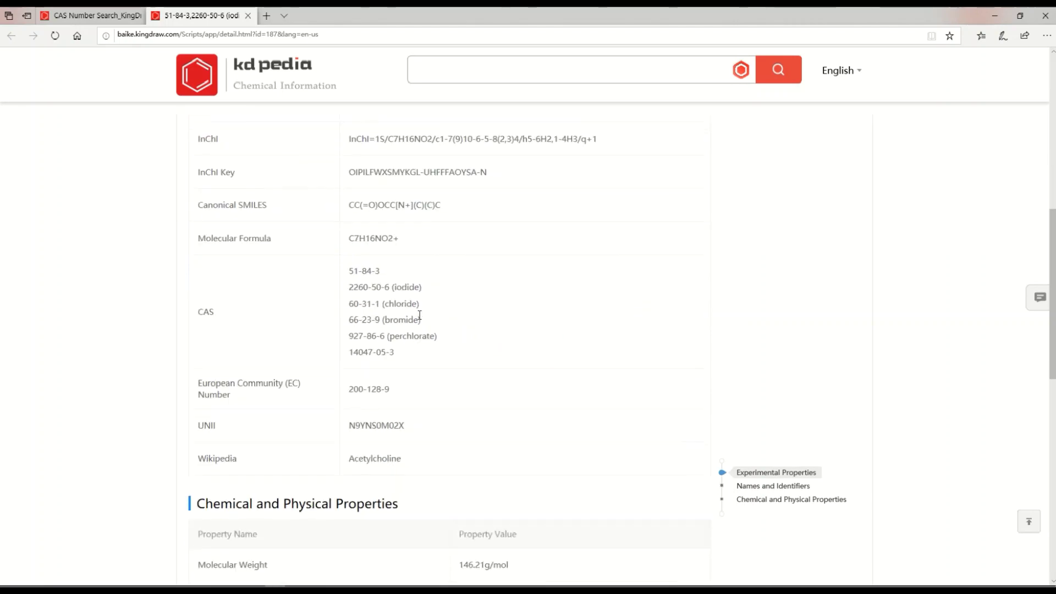
{"action": "scroll", "coordinate": [419, 319], "scroll_direction": "down", "scroll_amount": 1}
{"action": "scroll", "coordinate": [419, 319], "scroll_direction": "down", "scroll_amount": 1}
{"action": "scroll", "coordinate": [419, 319], "scroll_direction": "down", "scroll_amount": 1}
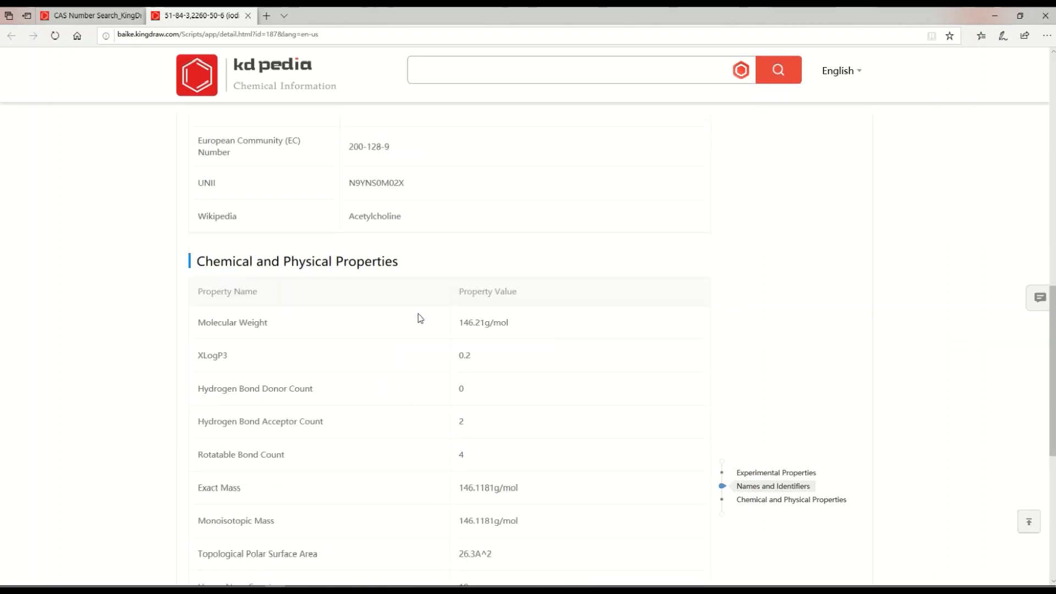
{"action": "scroll", "coordinate": [419, 320], "scroll_direction": "down", "scroll_amount": 2}
{"action": "scroll", "coordinate": [421, 318], "scroll_direction": "up", "scroll_amount": 1}
{"action": "scroll", "coordinate": [424, 325], "scroll_direction": "up", "scroll_amount": 6}
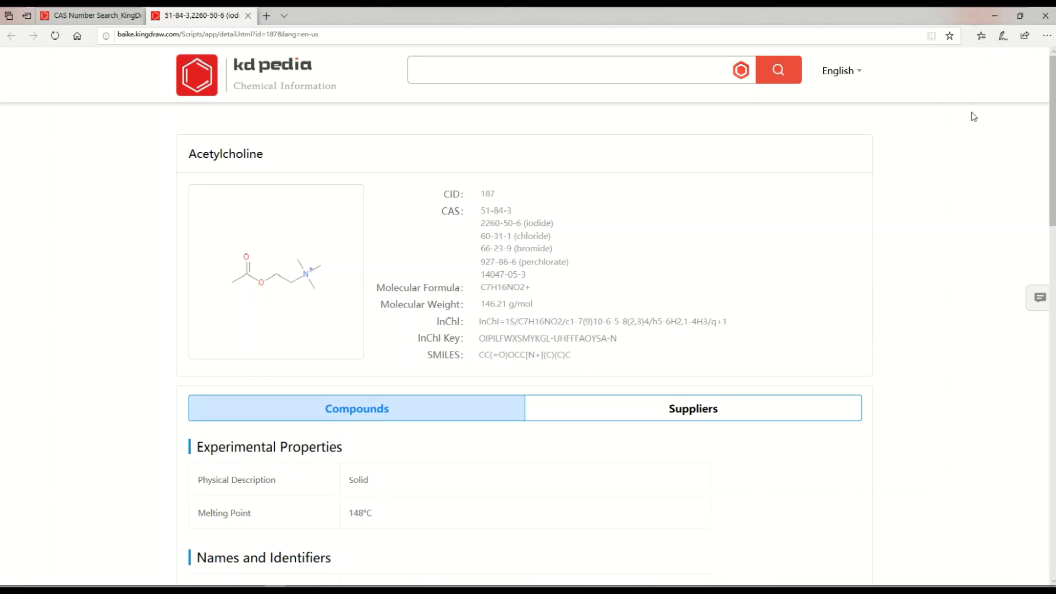
{"action": "left_click", "coordinate": [712, 407]}
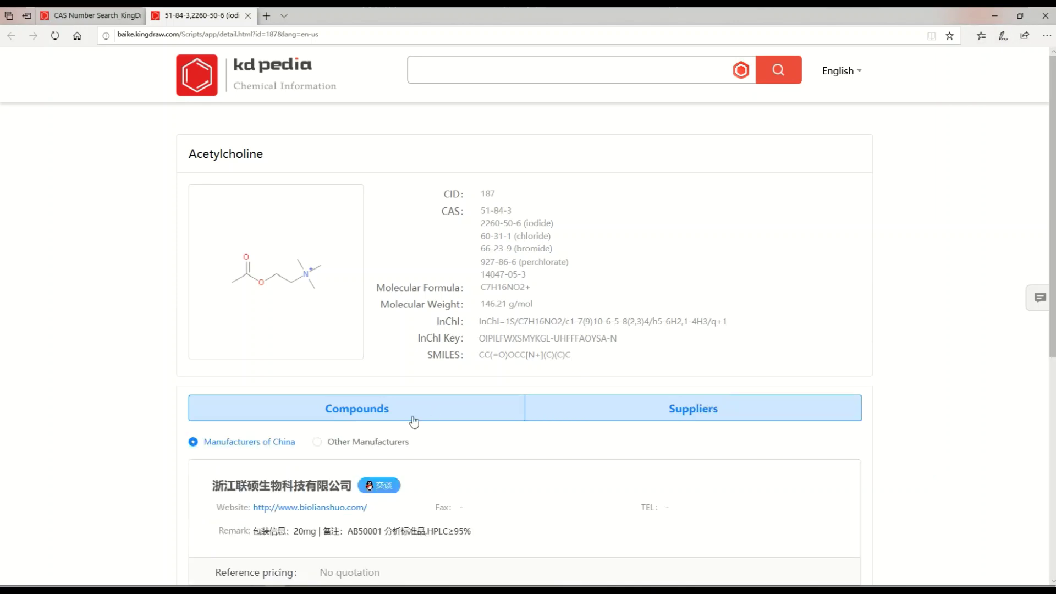
{"action": "left_click", "coordinate": [399, 441]}
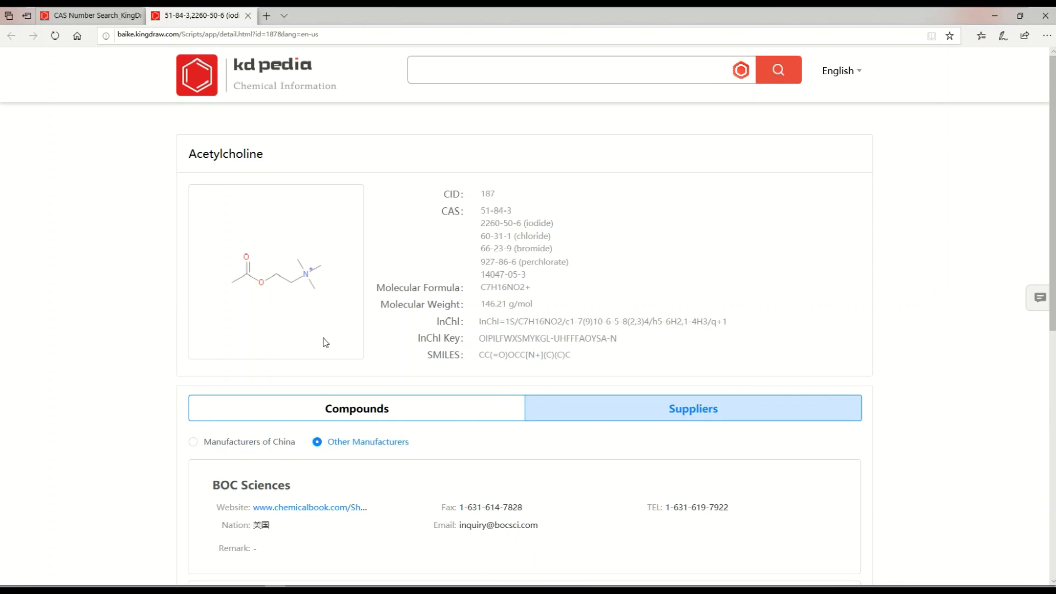
{"action": "left_click", "coordinate": [345, 416]}
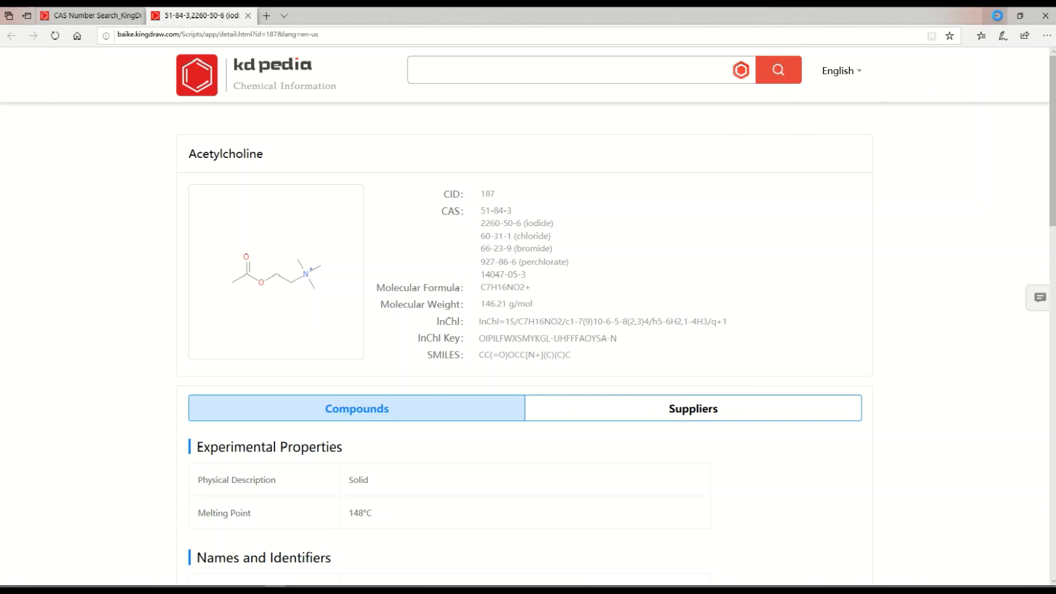
Back in KingDraw, deselect the molecule and draw a pentagon and a square below it.
{"action": "left_click", "coordinate": [994, 15]}
{"action": "left_click", "coordinate": [646, 336]}
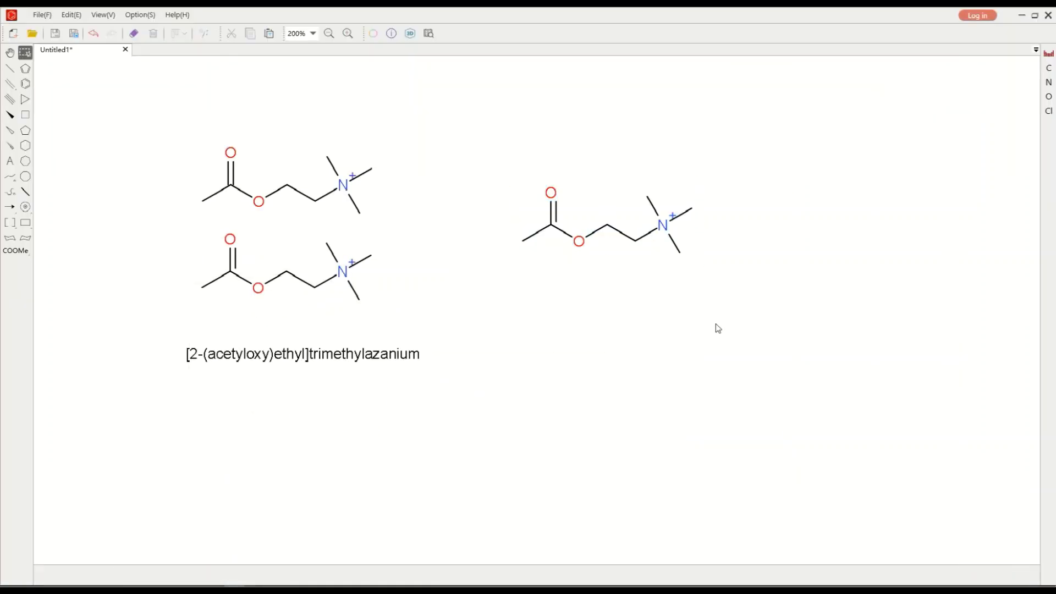
{"action": "left_click", "coordinate": [26, 131]}
{"action": "left_click", "coordinate": [616, 357]}
{"action": "left_click", "coordinate": [26, 115]}
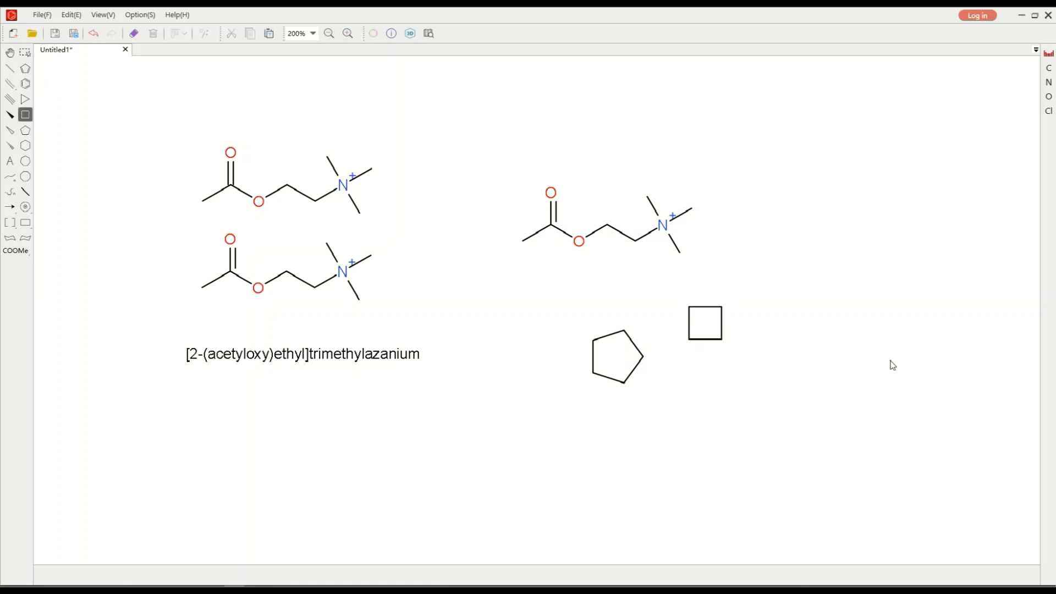
Join the pentagon's upper-right bond to the square's left bond to fuse the rings.
{"action": "key", "text": "Escape"}
{"action": "left_click", "coordinate": [635, 345]}
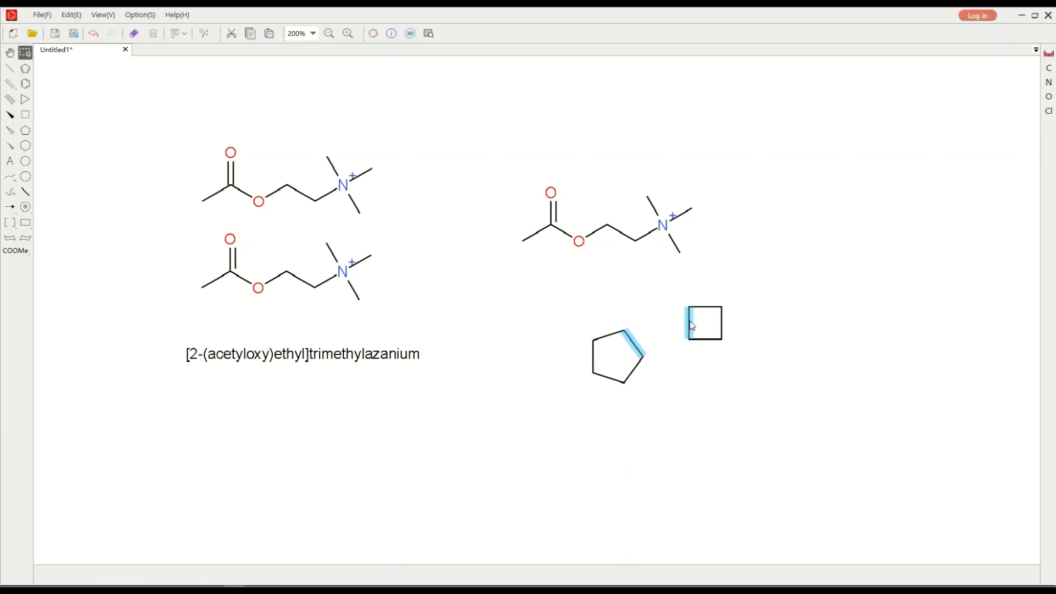
{"action": "left_click", "coordinate": [690, 322], "text": "shift"}
{"action": "right_click", "coordinate": [673, 331]}
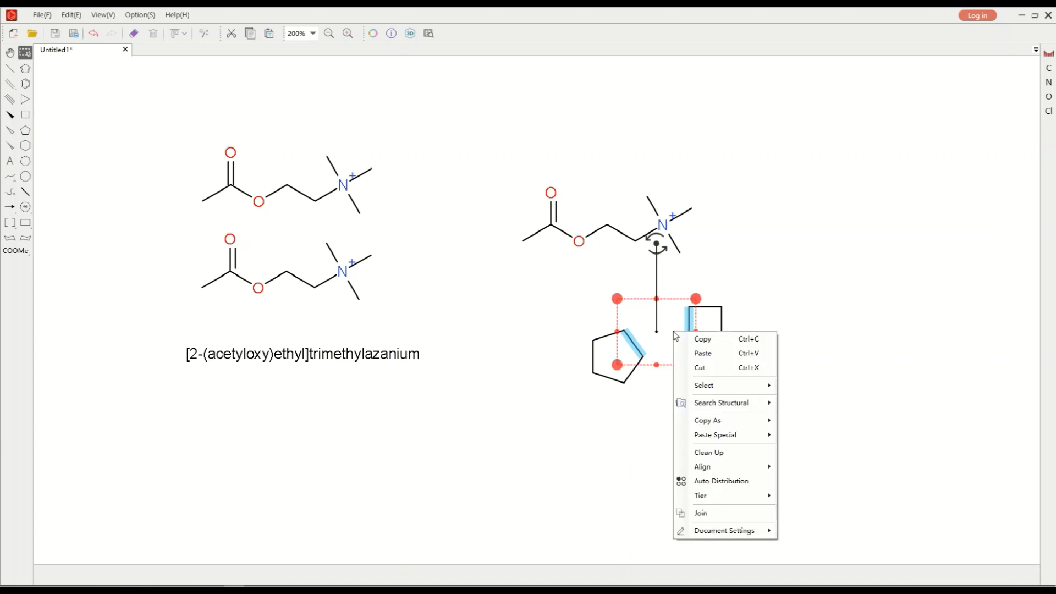
{"action": "left_click", "coordinate": [719, 514]}
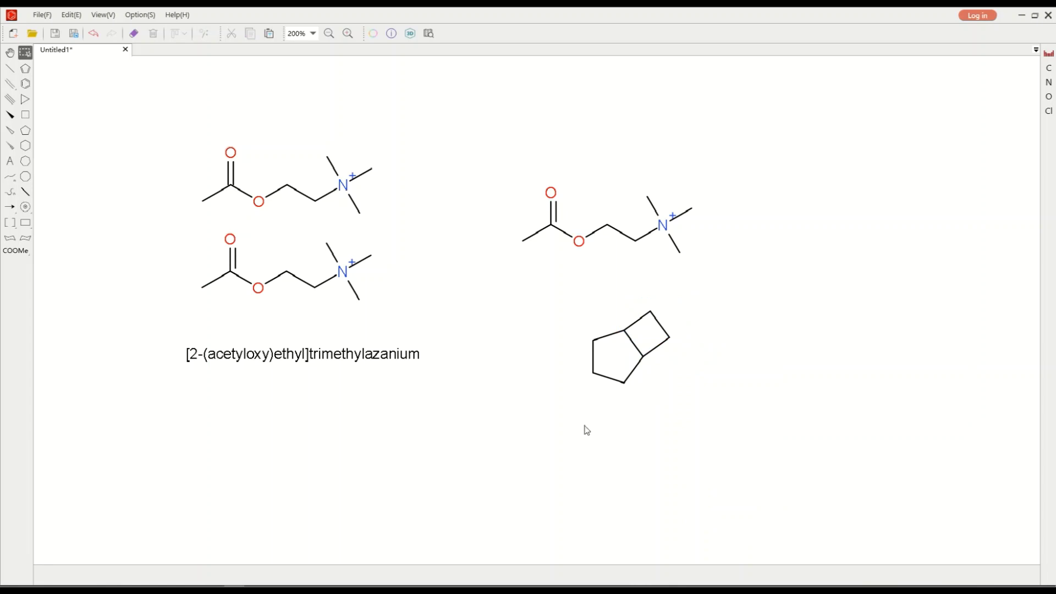
In the periodic table, mark selenium, tellurium and polonium as common elements.
{"action": "left_click", "coordinate": [1049, 56]}
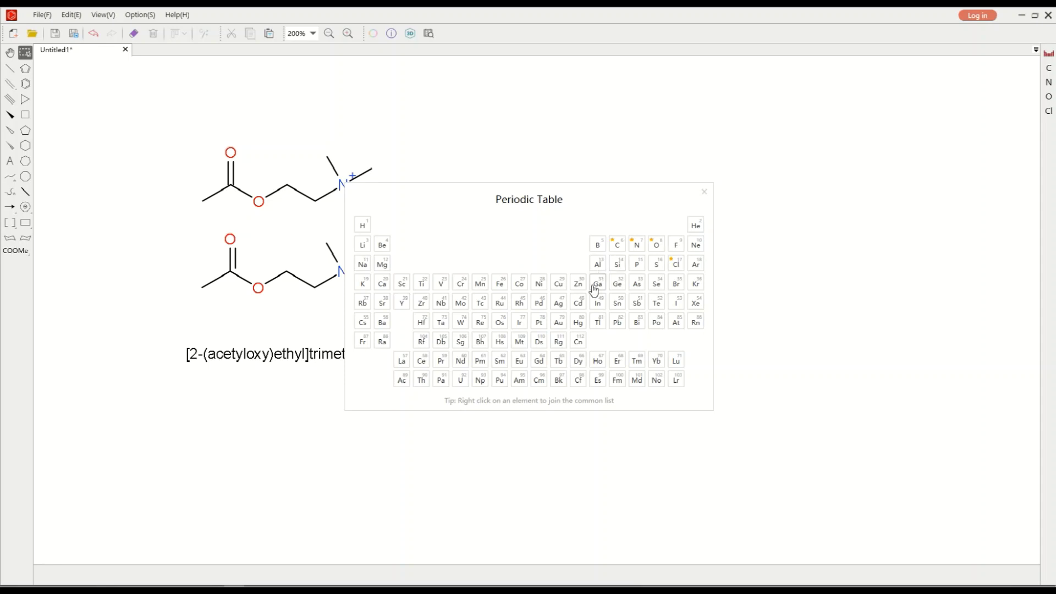
{"action": "right_click", "coordinate": [654, 288]}
{"action": "right_click", "coordinate": [658, 306]}
{"action": "right_click", "coordinate": [657, 323]}
{"action": "left_click", "coordinate": [706, 196]}
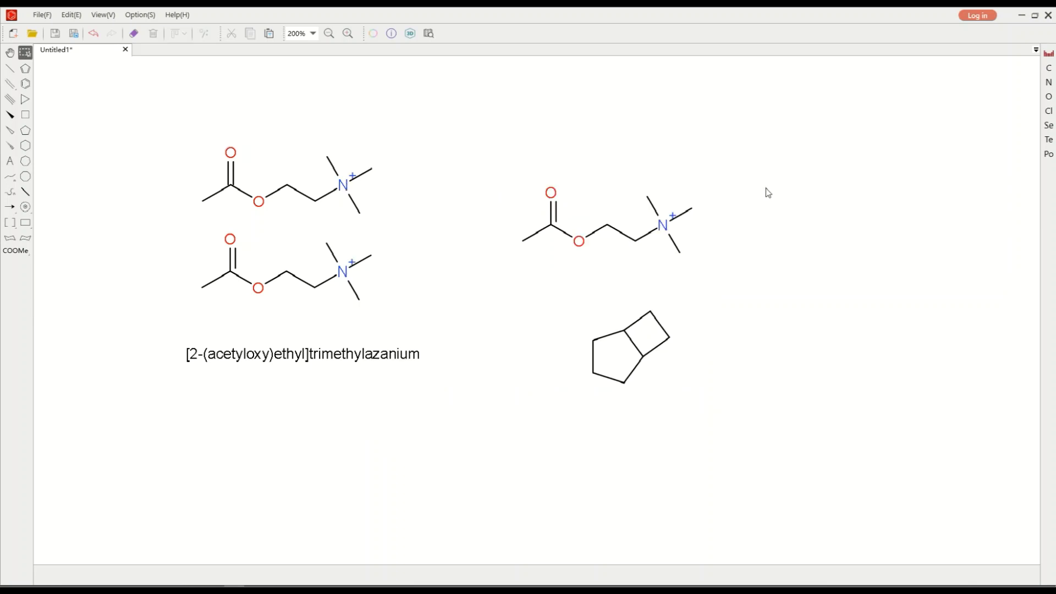